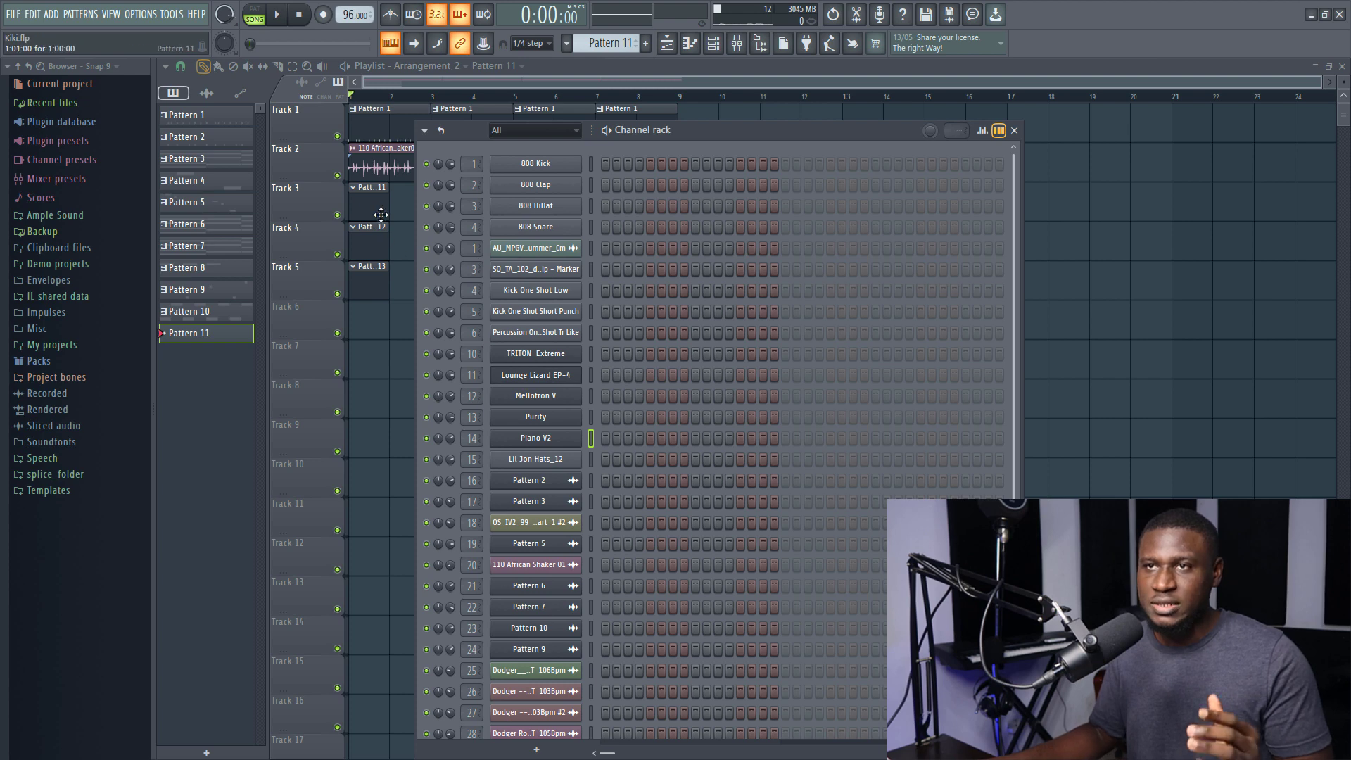
- Open Pattern 11's Piano V2 part in the piano roll and draw an F4, A4 and C5 chord across bar 1
key(F6)
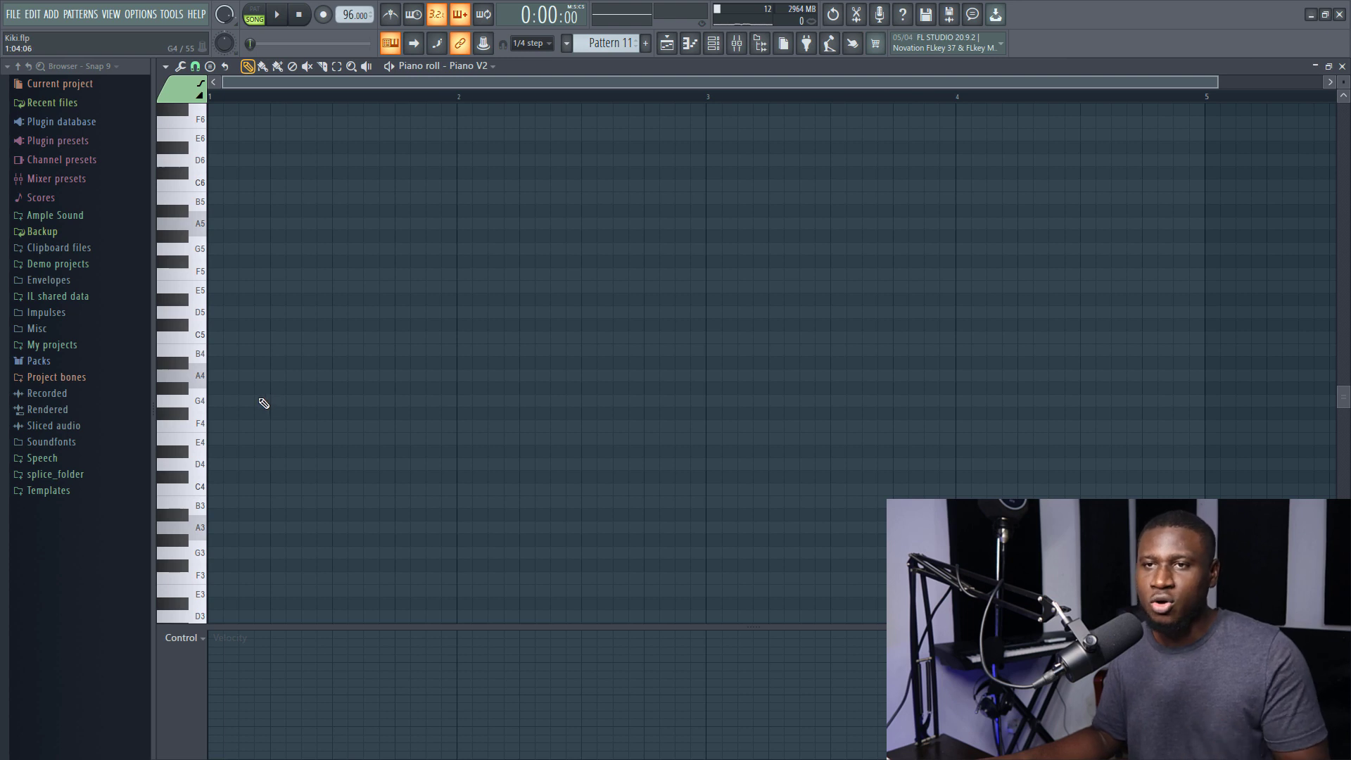
click(217, 427)
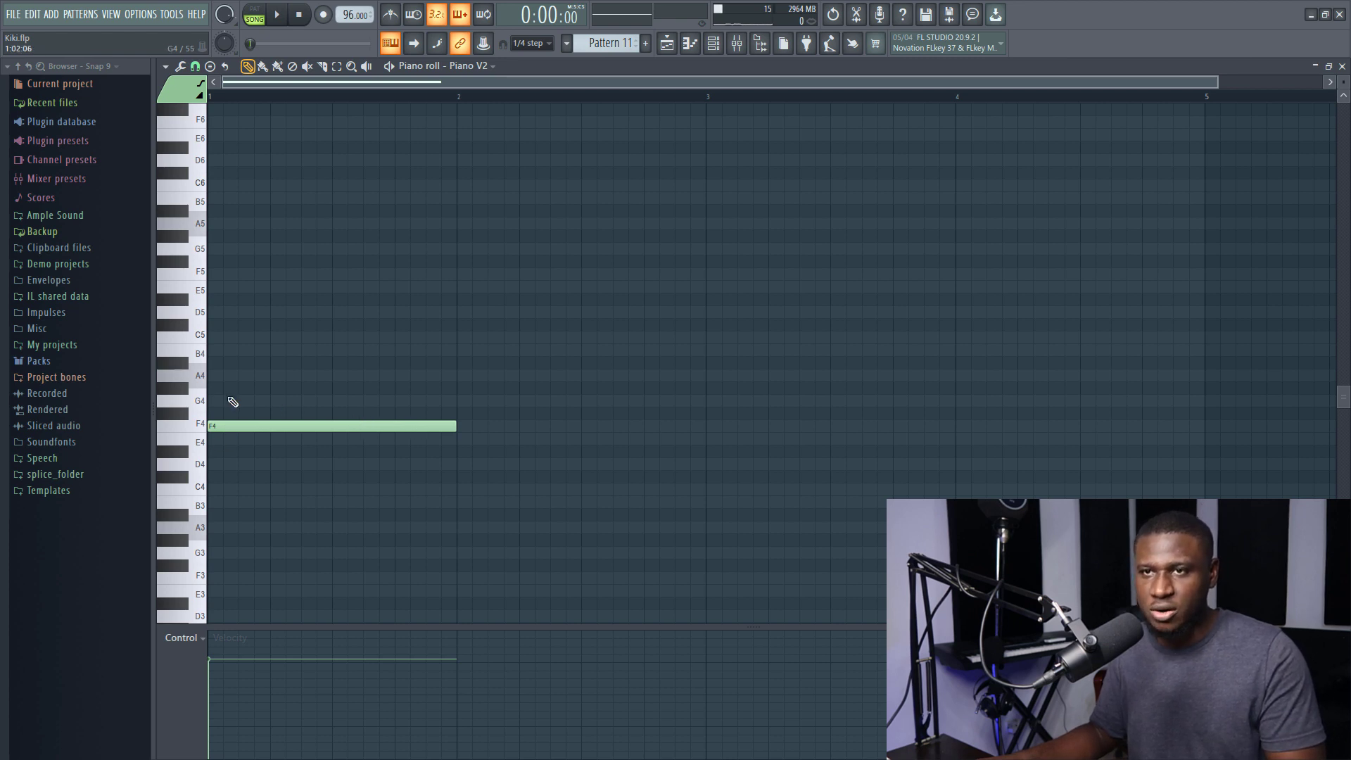
ctrl+scroll(233, 402, down, 1)
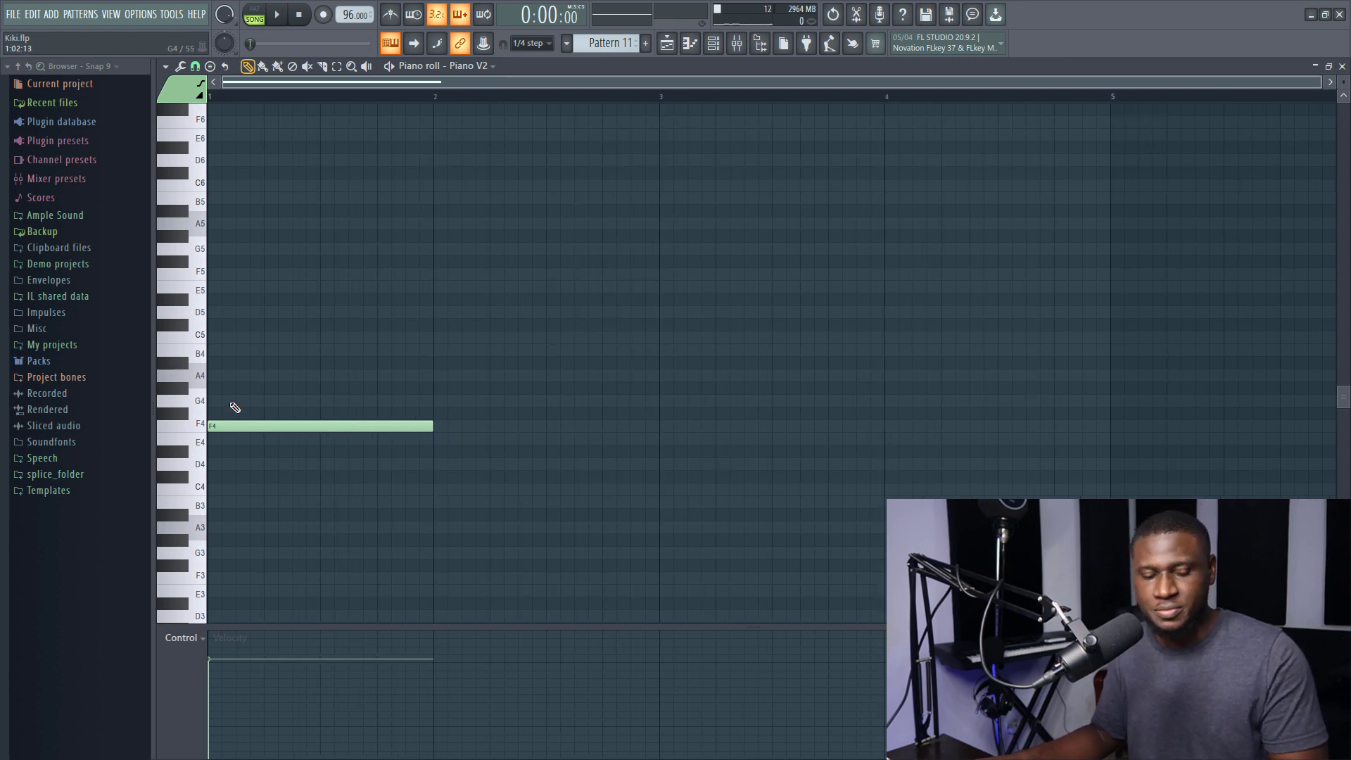
mouse_move(235, 406)
mouse_down()
mouse_move(180, 397)
mouse_move(171, 369)
mouse_up()
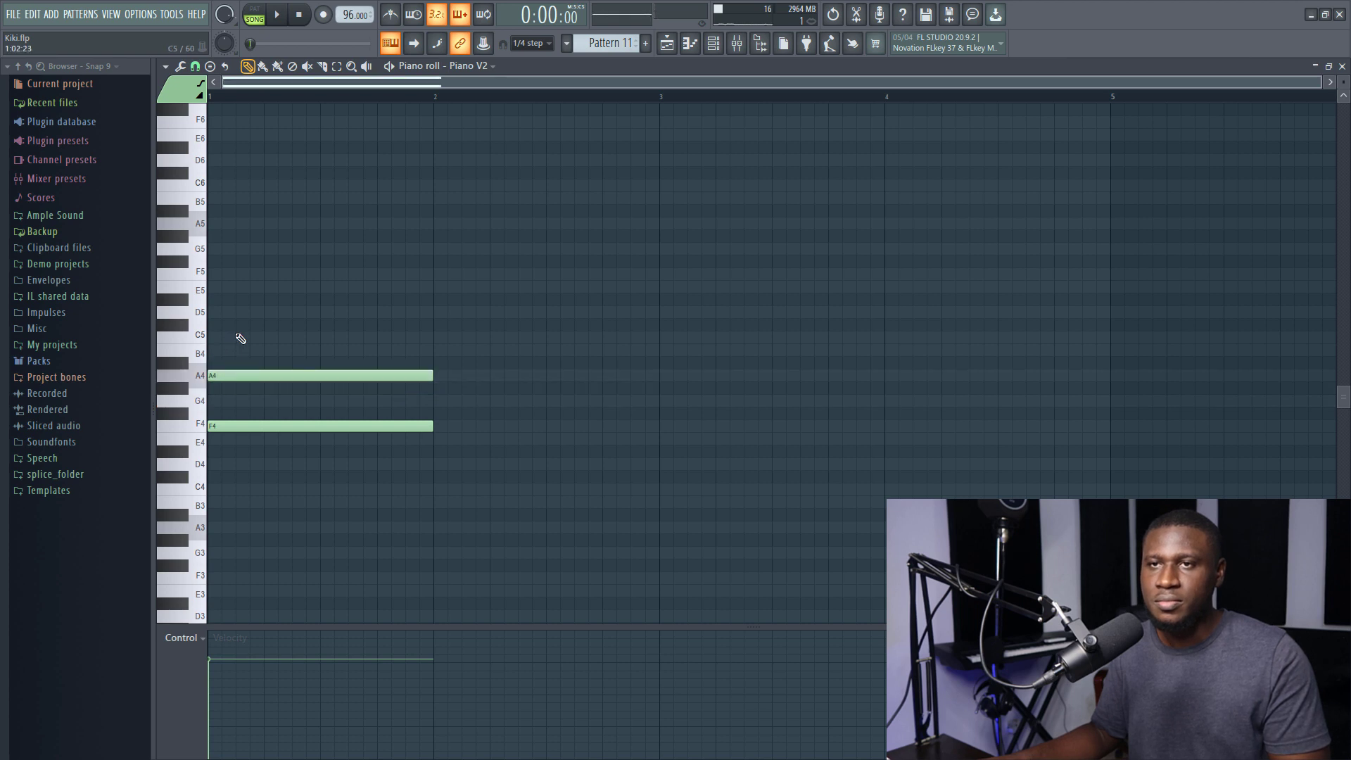
mouse_move(240, 338)
mouse_down()
mouse_move(197, 353)
mouse_move(220, 324)
mouse_up()
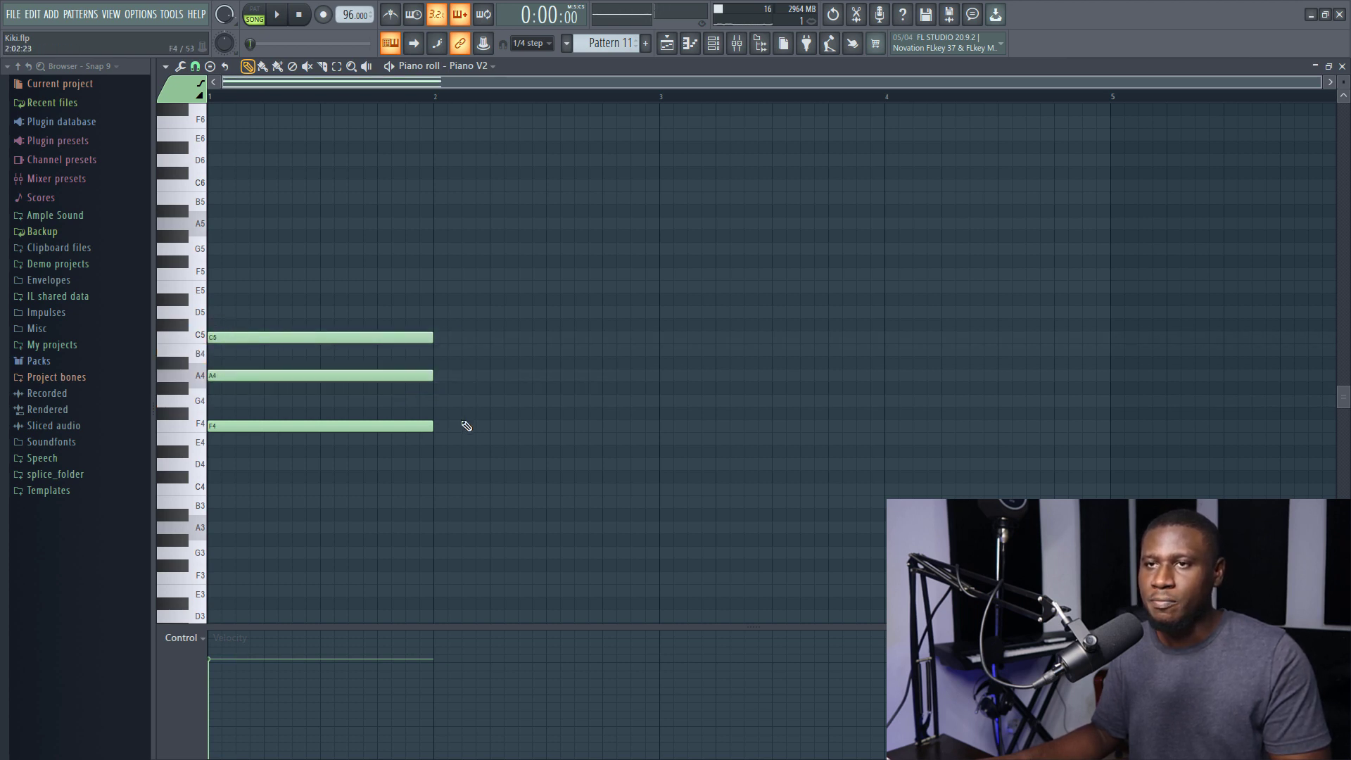
- Add a G4, B4 and D5 chord at the start of bar 2 and shorten it to half a bar
click(433, 401)
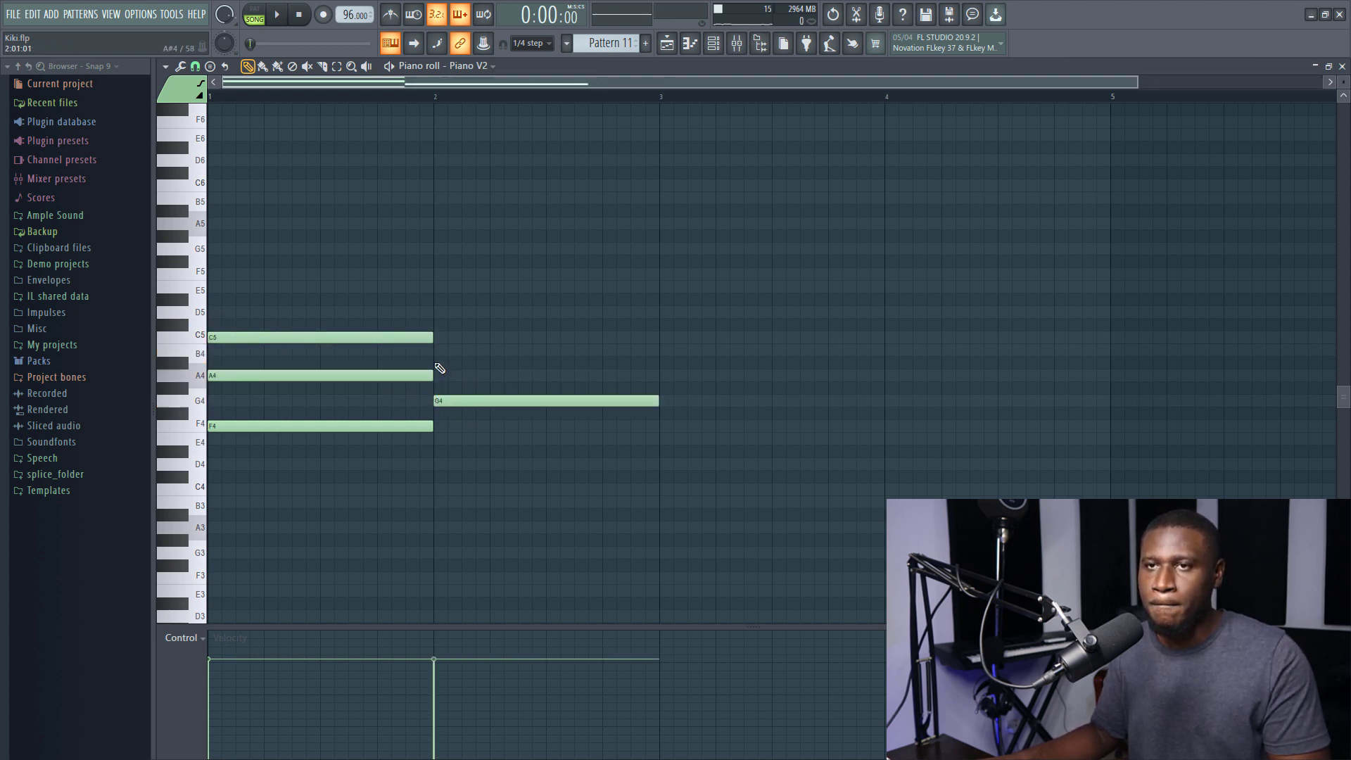
click(441, 350)
click(444, 312)
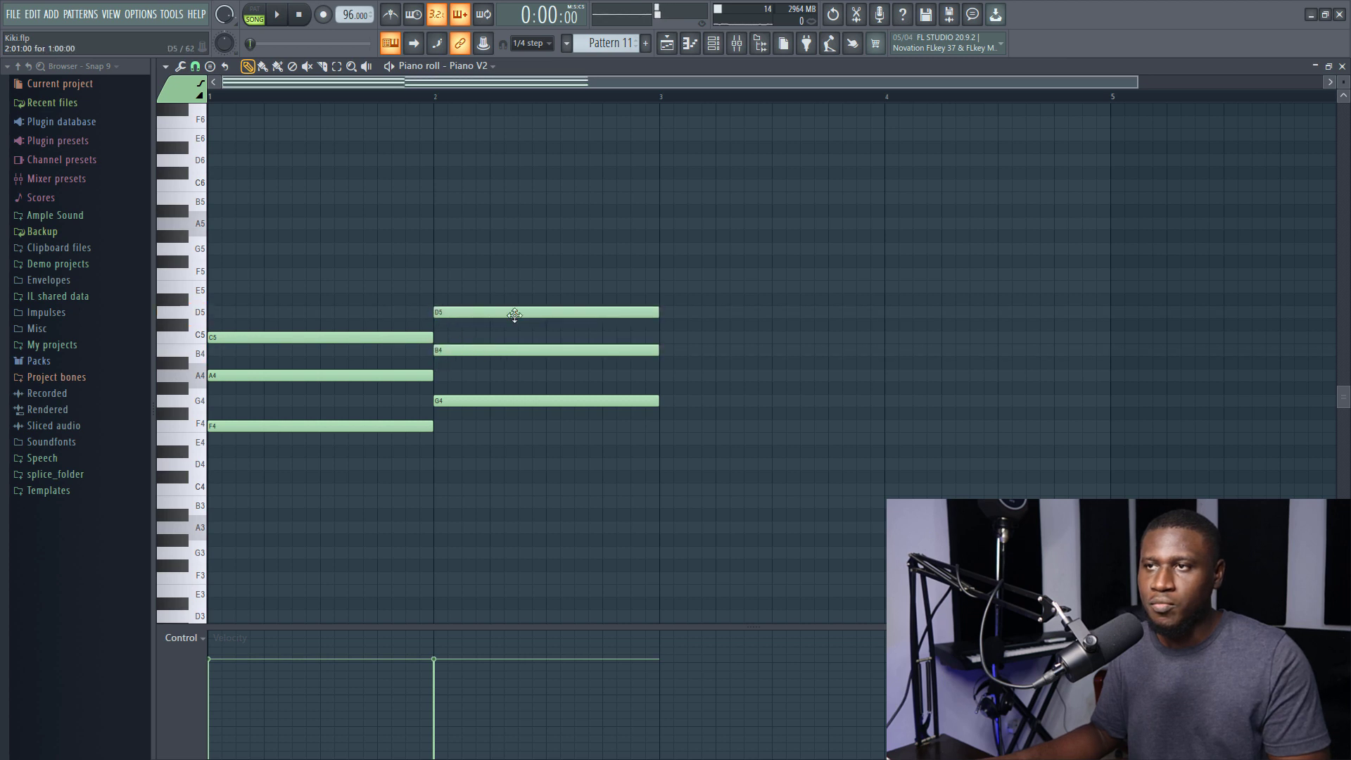
drag(598, 294, 571, 446)
drag(657, 401, 551, 407)
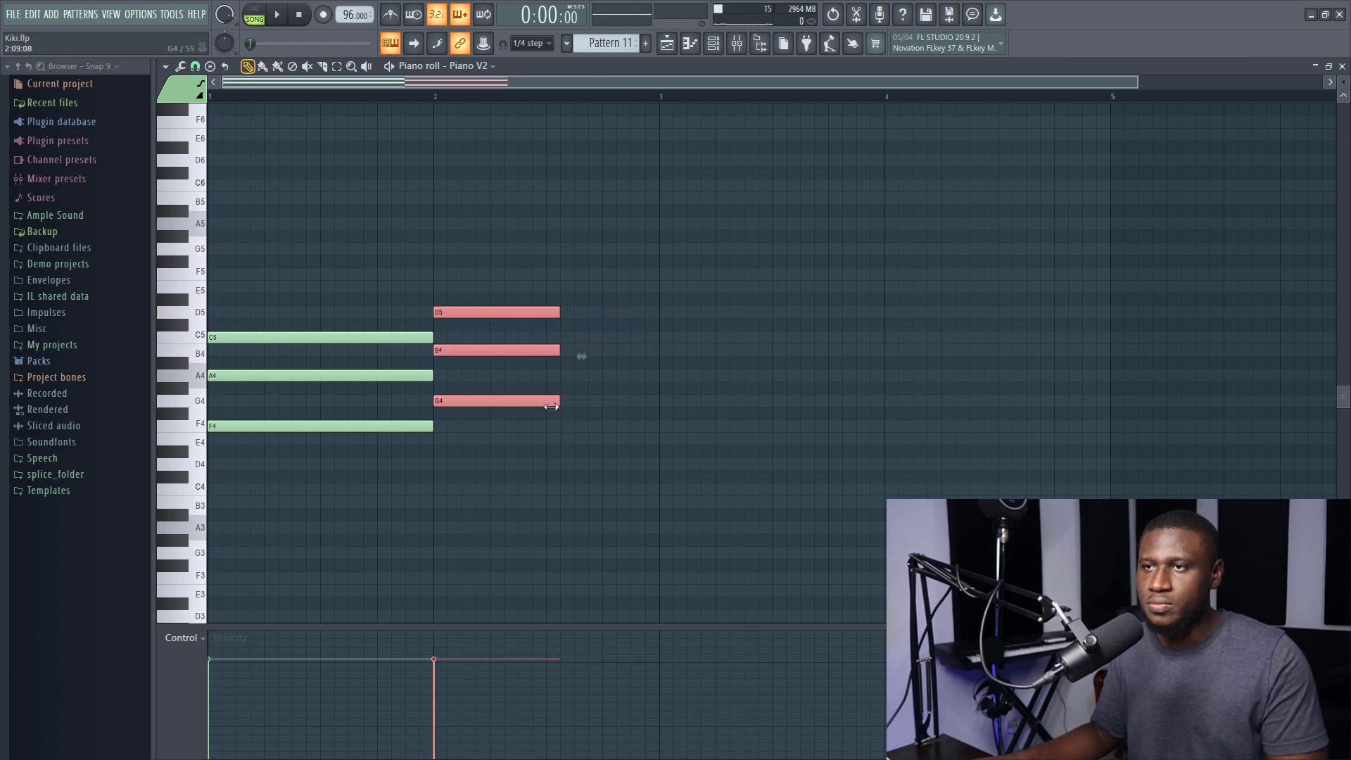
- Add a half-bar A4, C5 and E5 chord in the second half of bar 2 and play back the progression
click(551, 376)
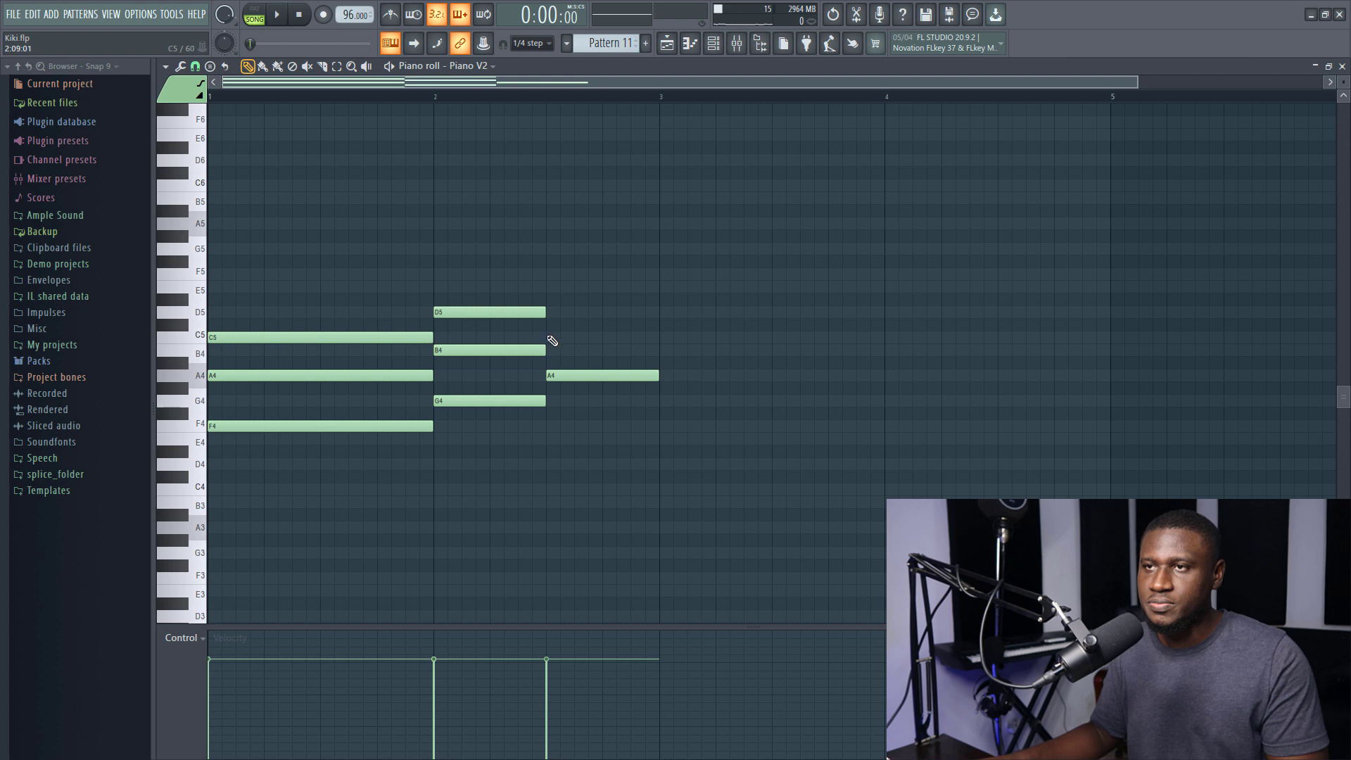
click(548, 288)
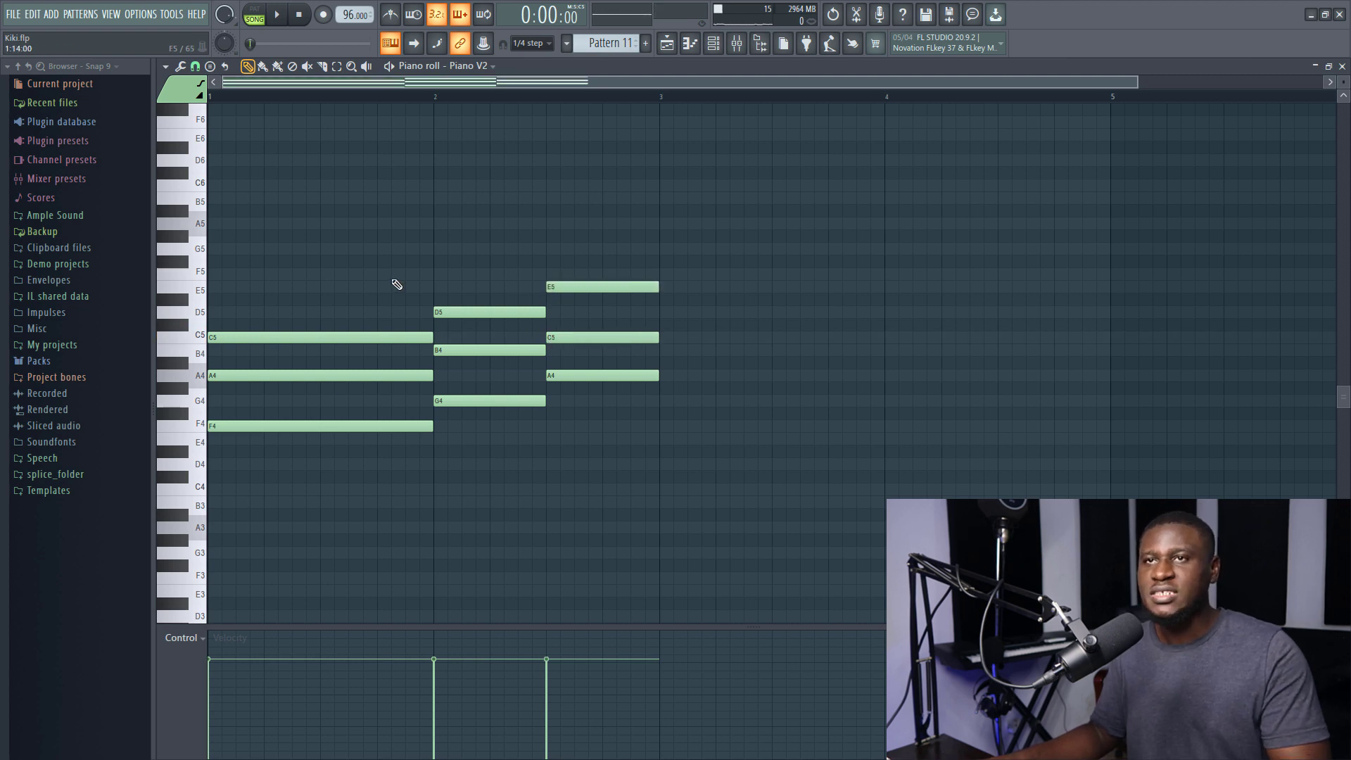
key(space)
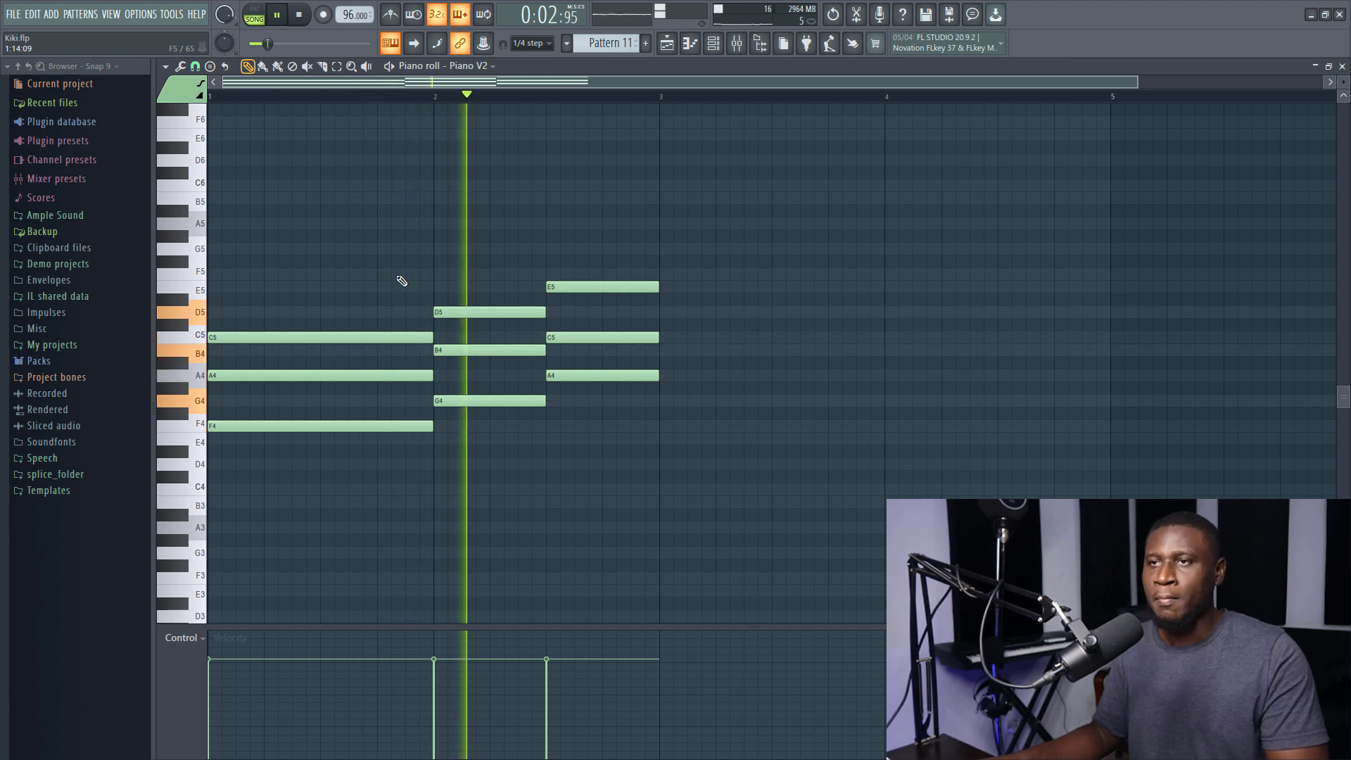
key(space)
- Duplicate the Pattern 11 clip three times along Track 3 in the playlist, filling it through bar 8
click(666, 44)
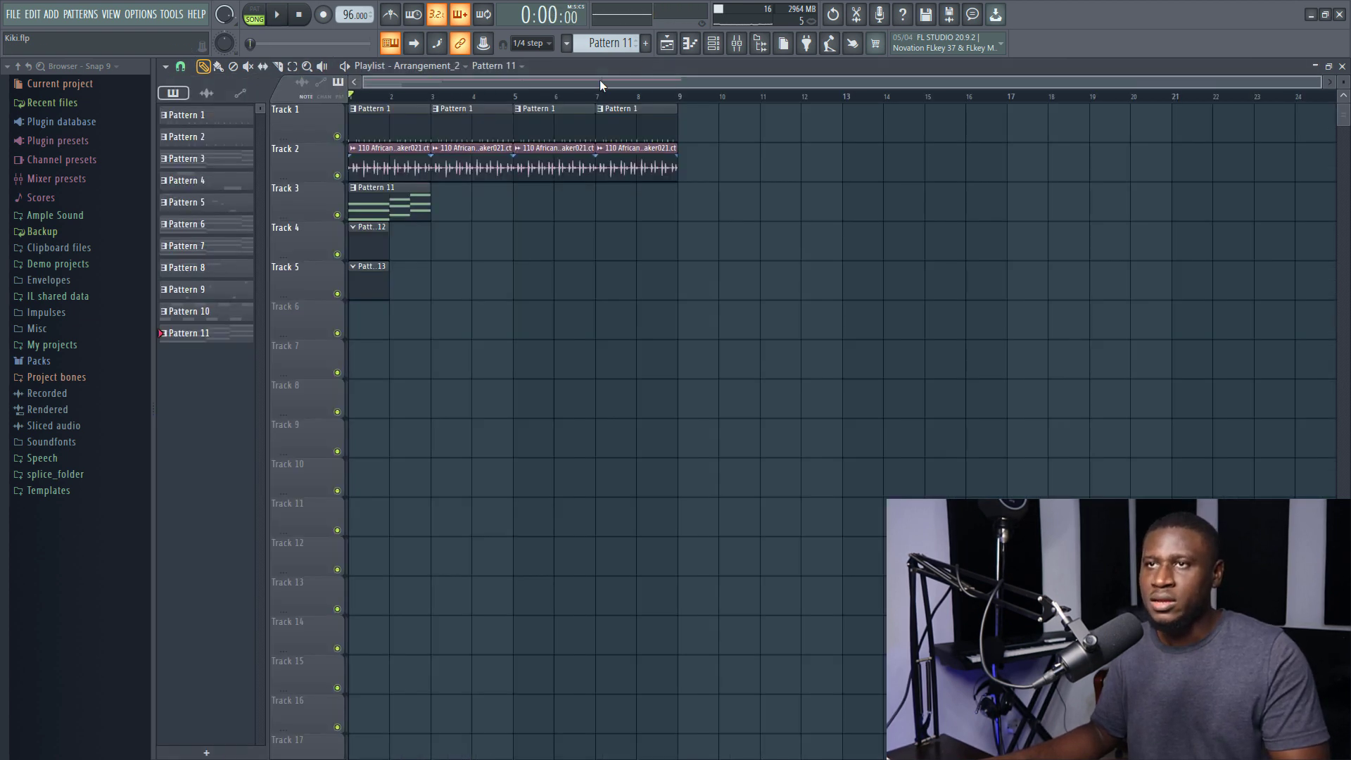
key(ctrl+b)
key(ctrl+b)
key(ctrl+b)
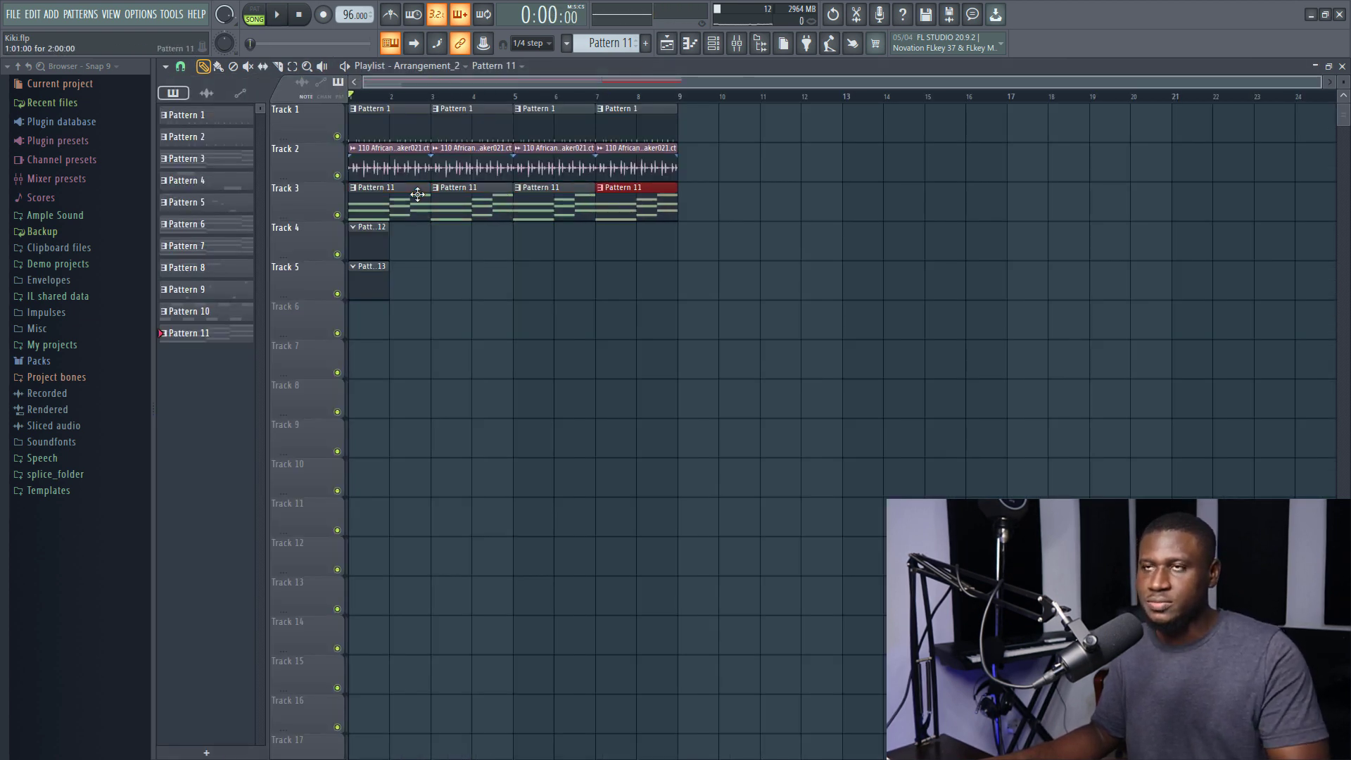
- Play the arrangement and follow Pattern 11's chords in the piano roll, ending with playback stopped
key(space)
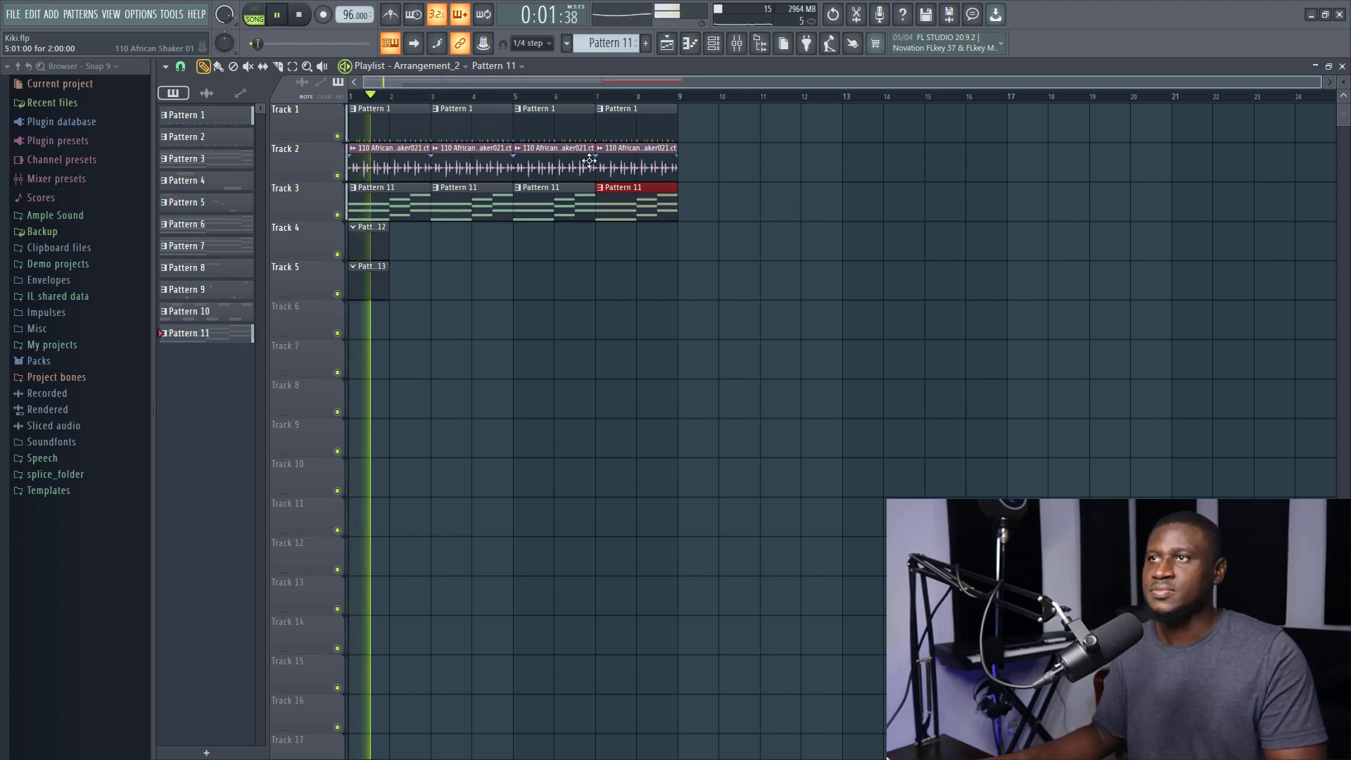
click(665, 44)
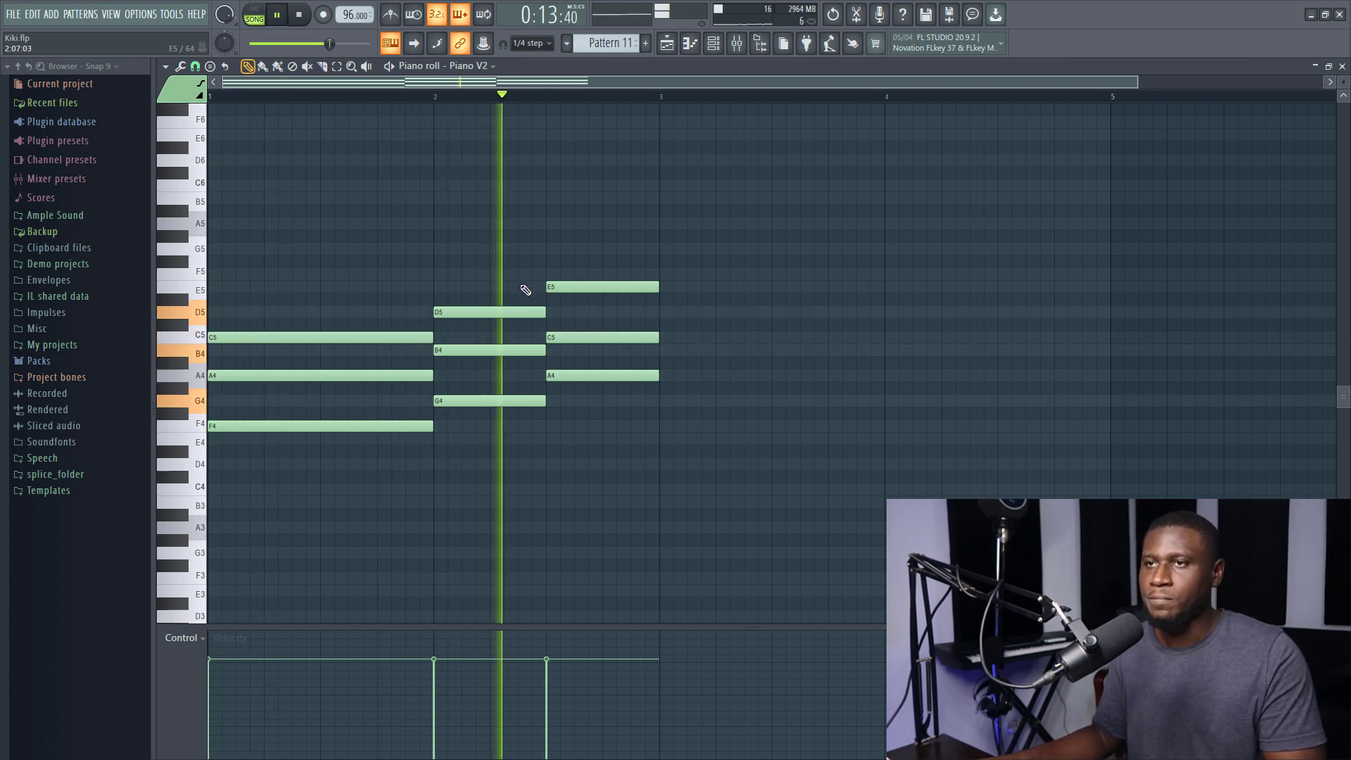
key(space)
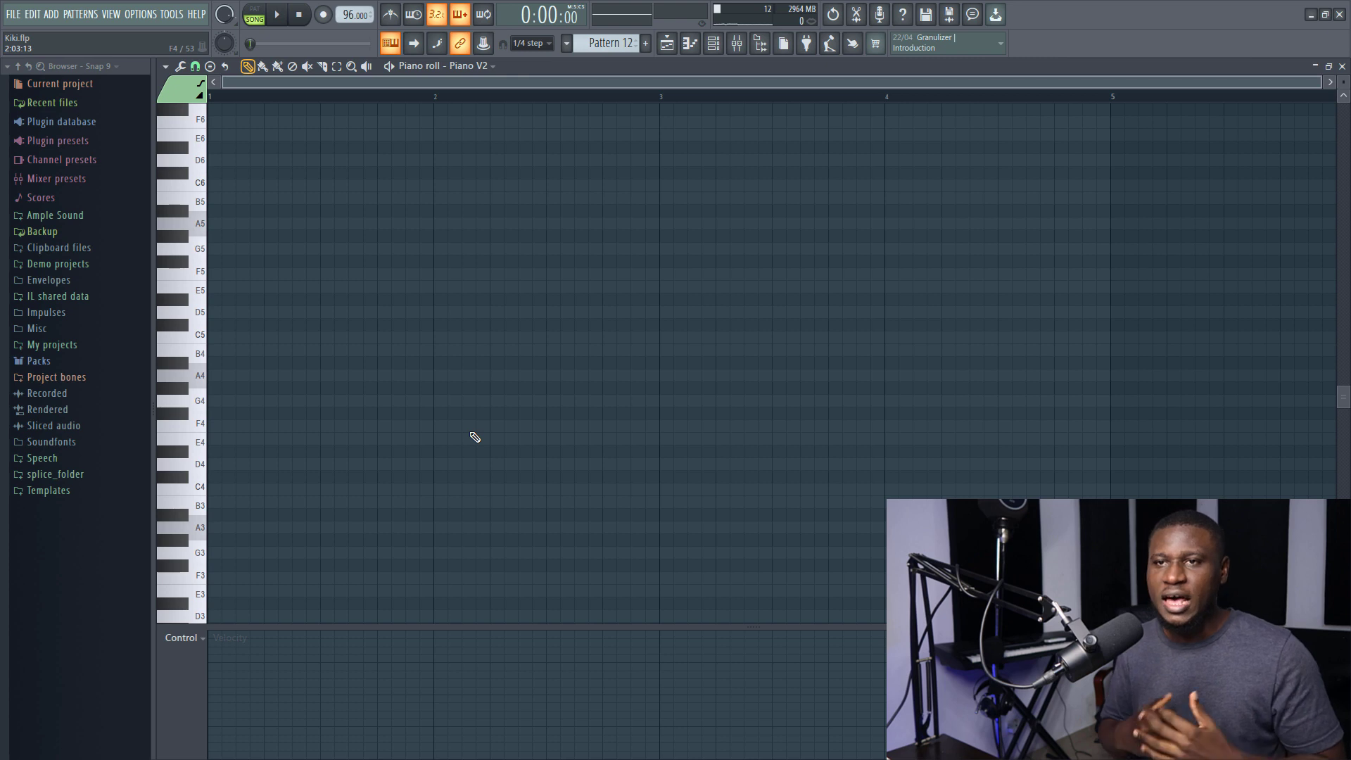
- Draw an A4, C5 and E5 chord across bar 1 of Pattern 12
click(220, 376)
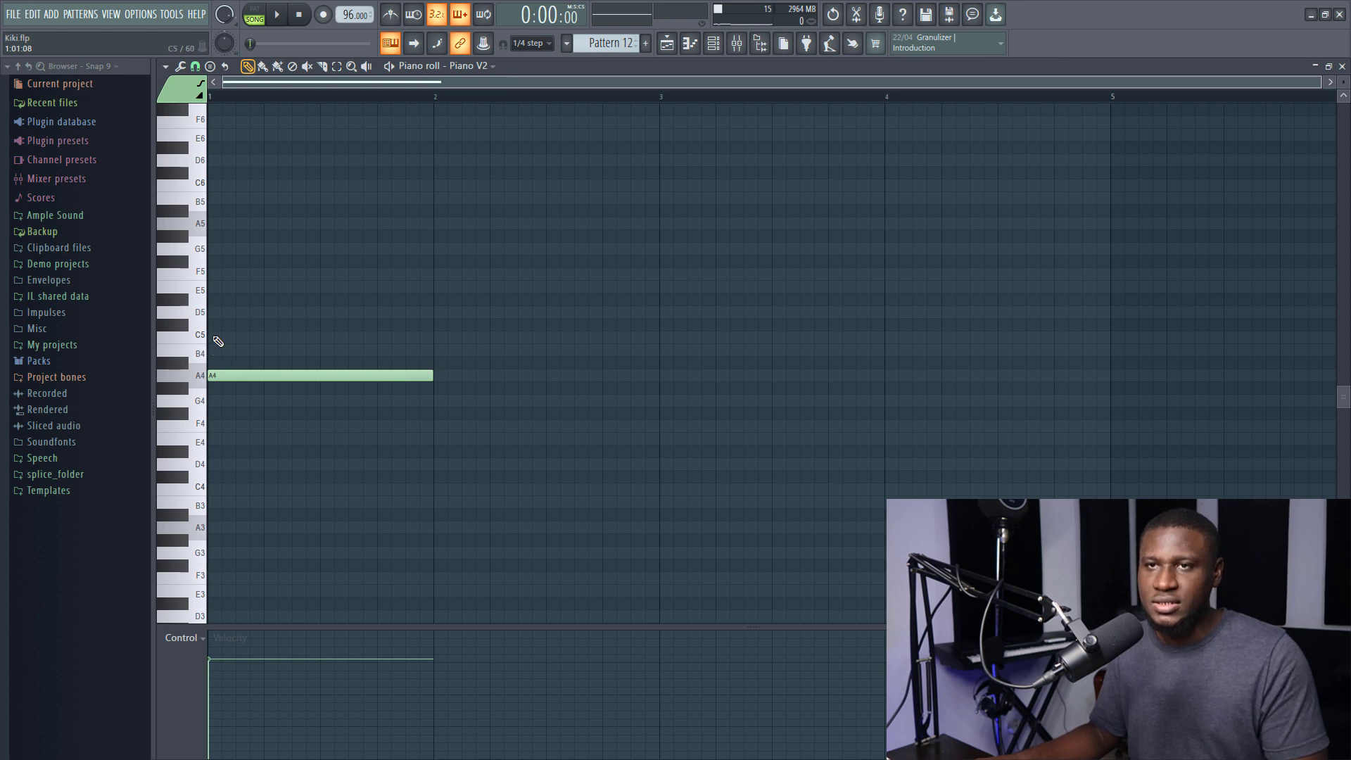
click(218, 337)
click(214, 287)
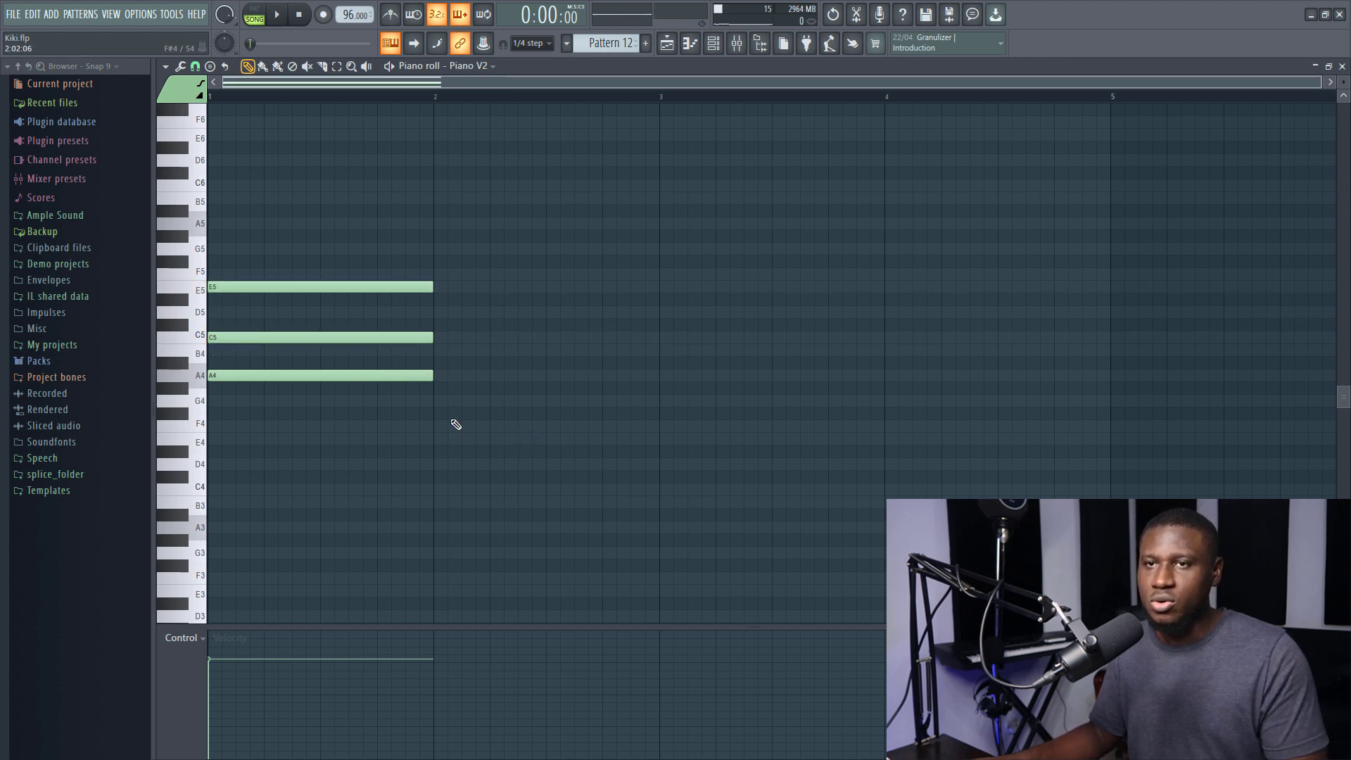
- Add a G4, B4 and D5 chord at the start of bar 2 in Pattern 12 and shorten it to half a bar
click(434, 401)
click(479, 350)
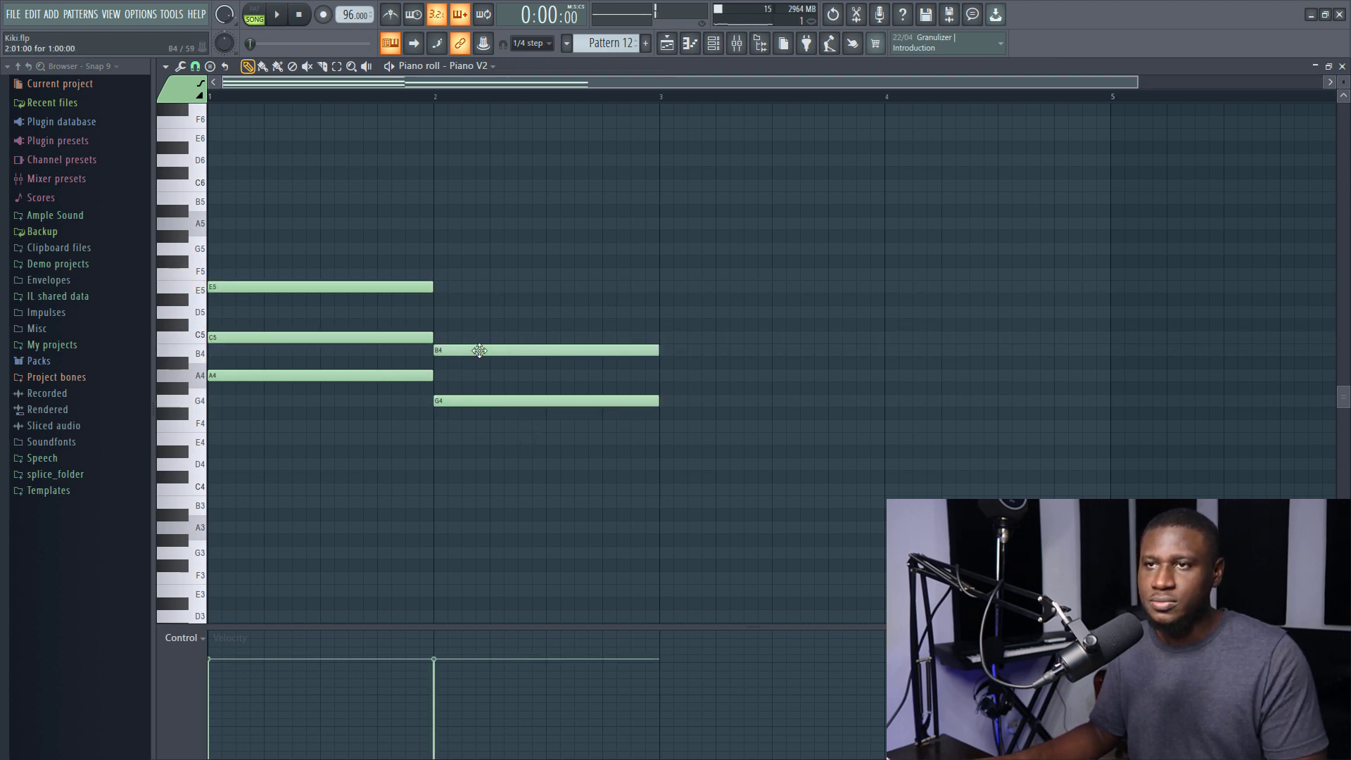
click(439, 300)
drag(444, 315, 448, 317)
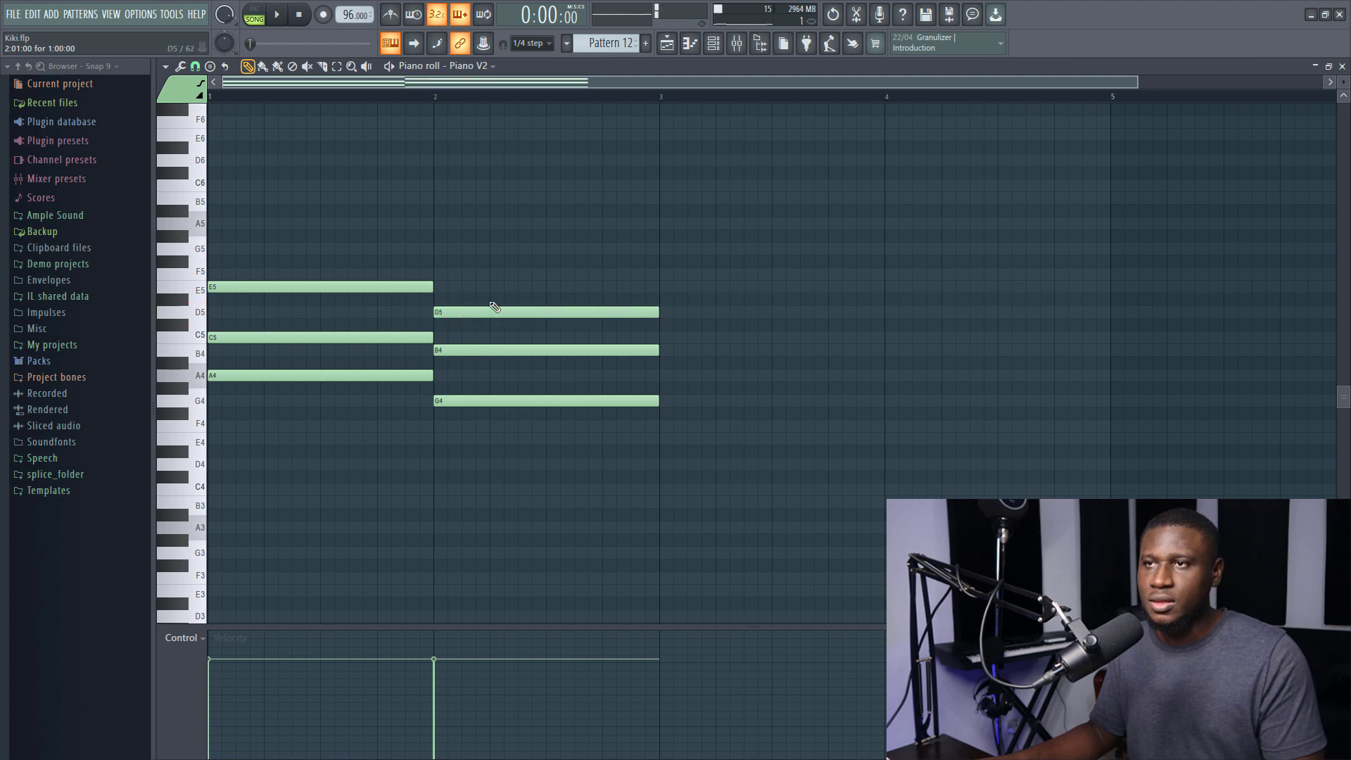
ctrl+drag(575, 275, 562, 427)
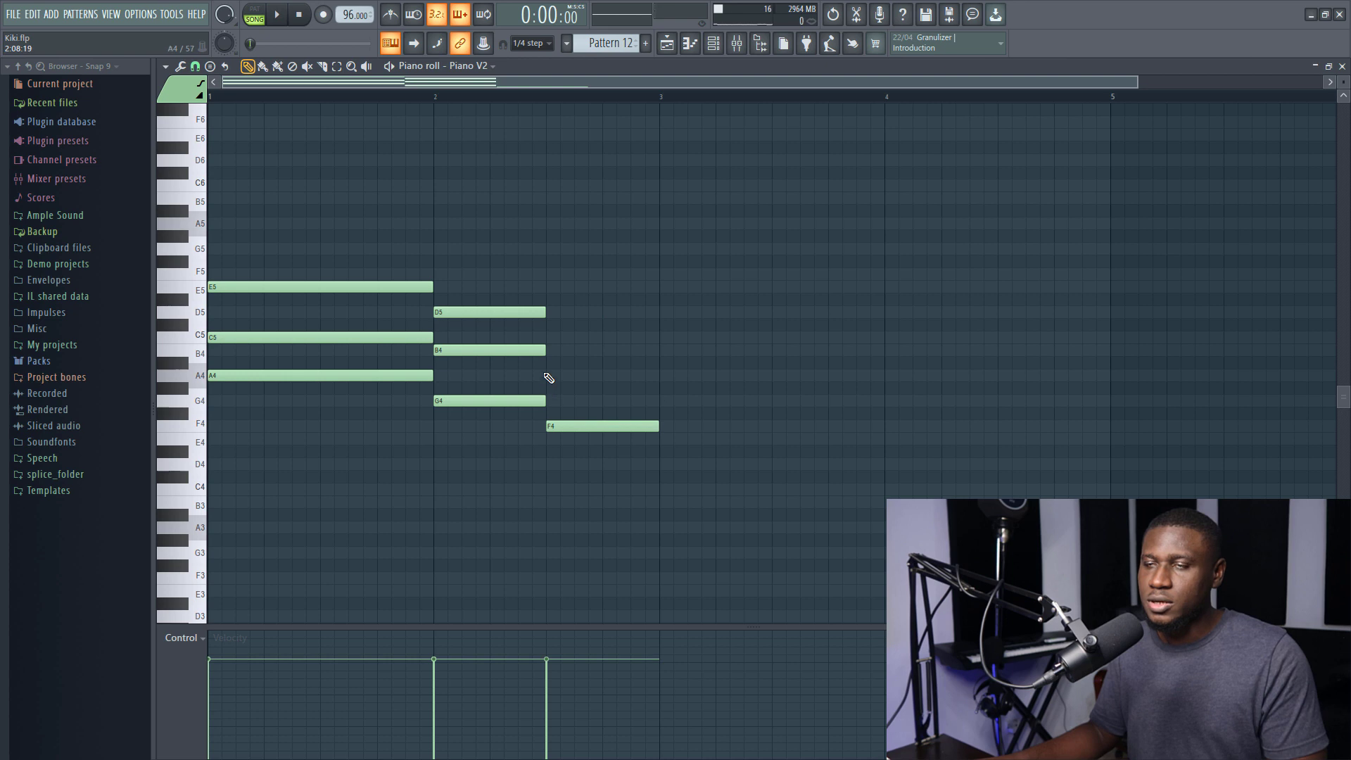
- Complete the half-bar F4, A4 and C5 chord in the second half of bar 2 and play back Pattern 12's progression
click(550, 338)
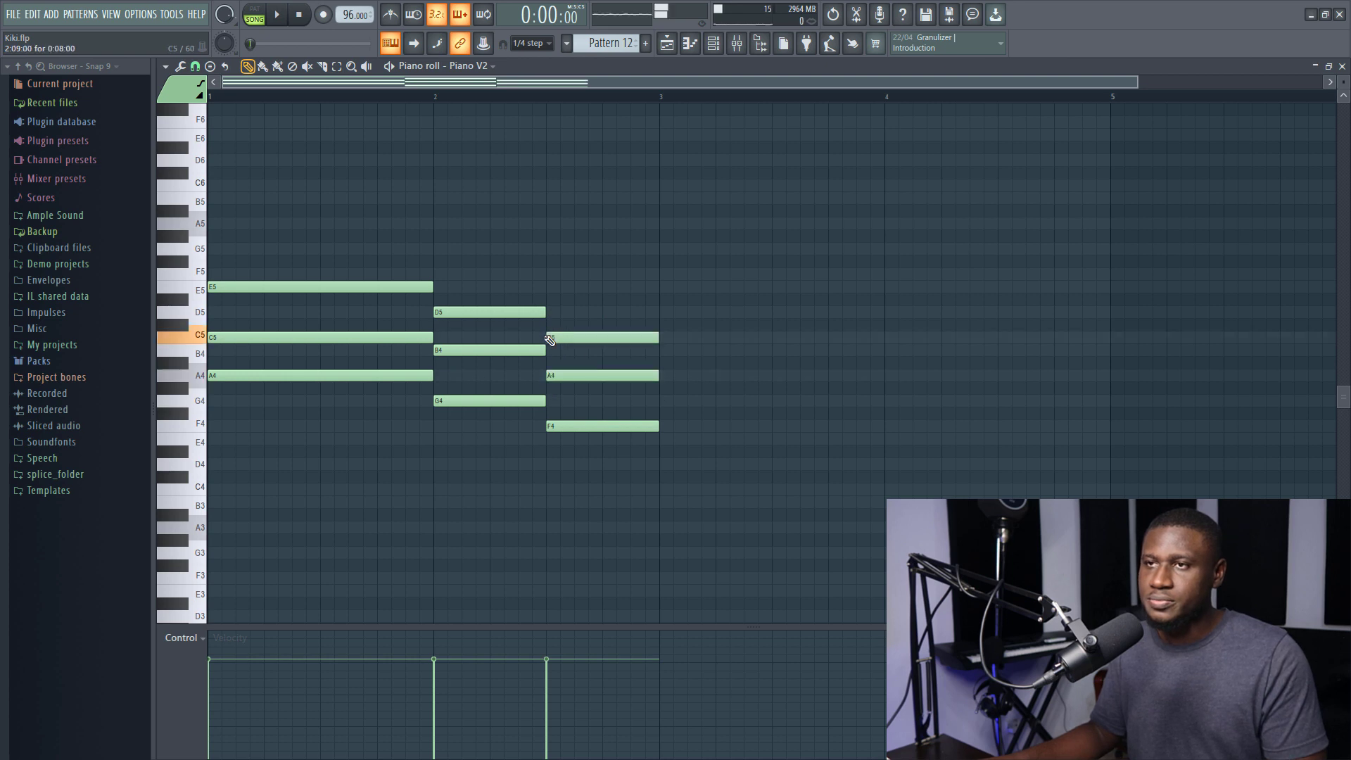
key(space)
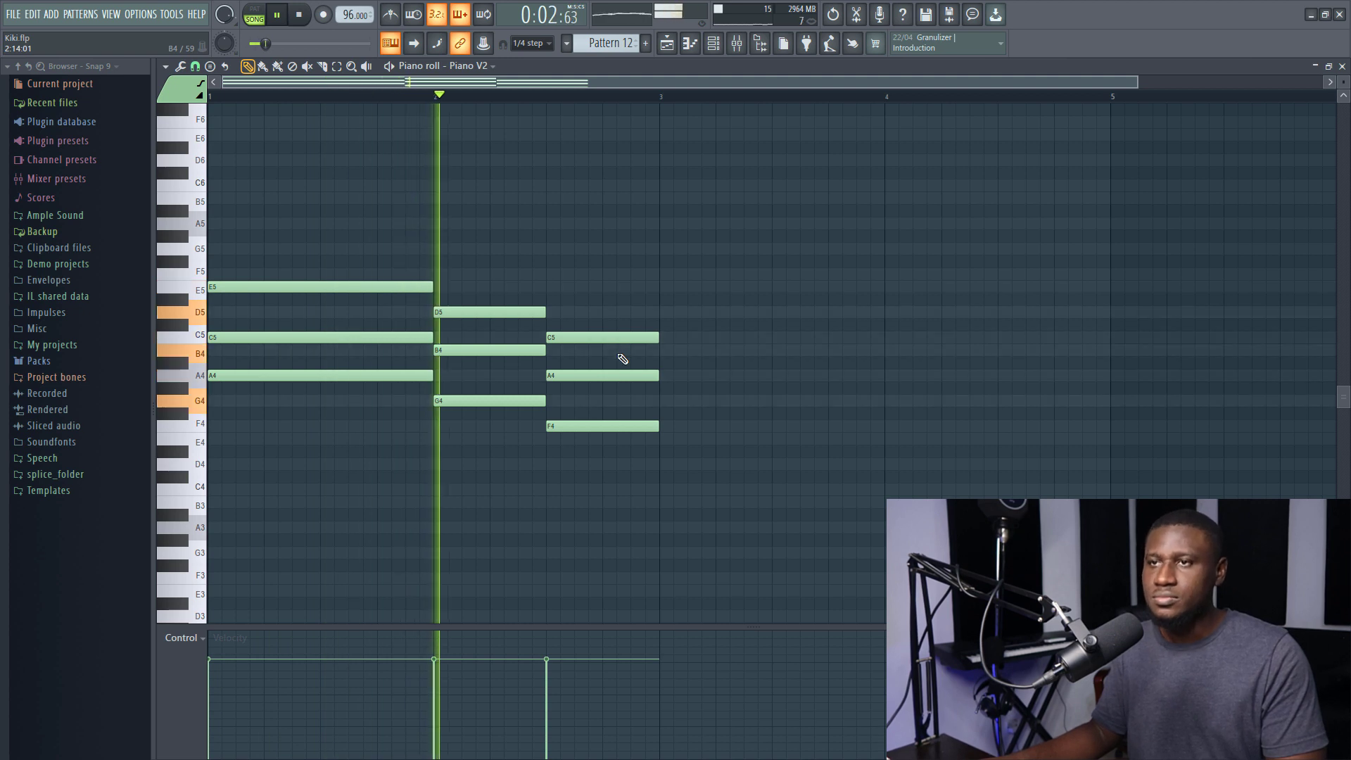
key(space)
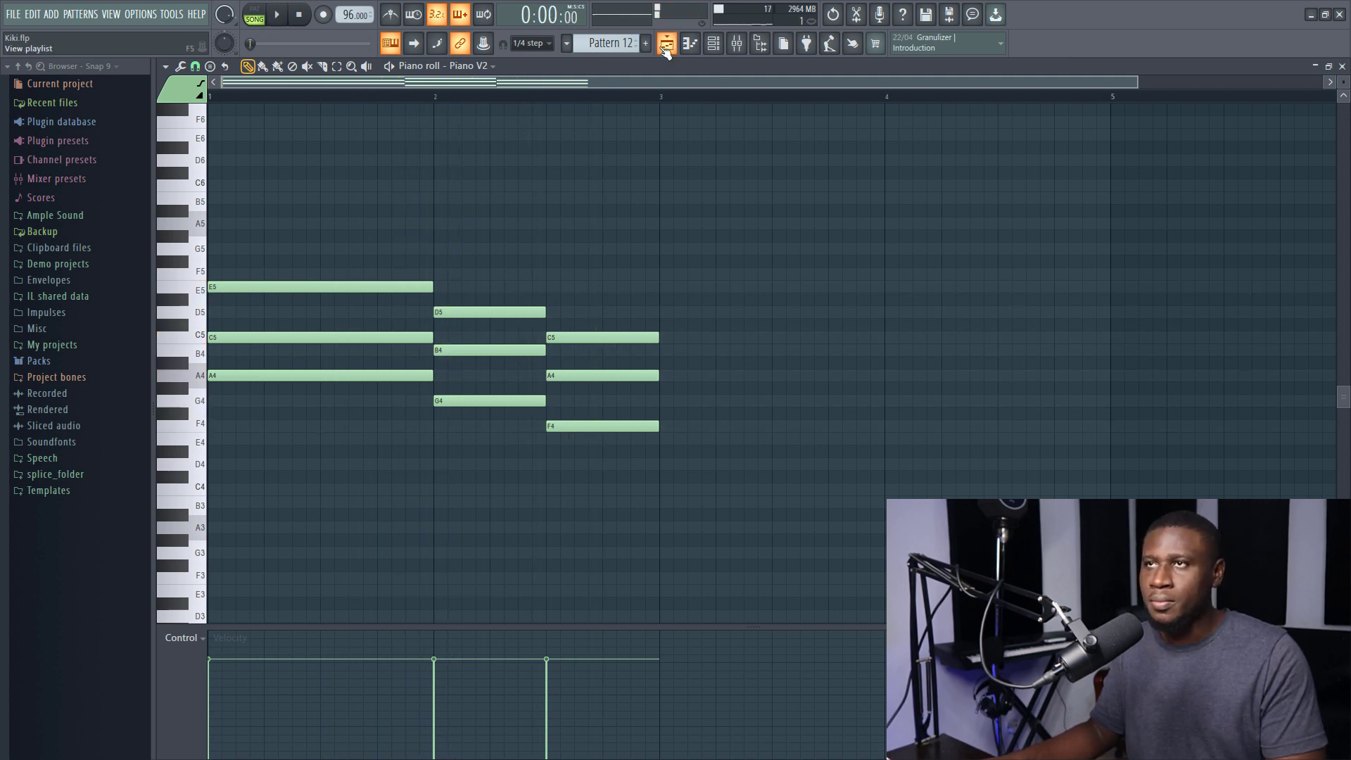
- Repeat the Pattern 12 clip along Track 4 in the playlist and play the arrangement with its chords shown in the piano roll
key(F5)
key(ctrl+b)
key(ctrl+b)
key(ctrl+b)
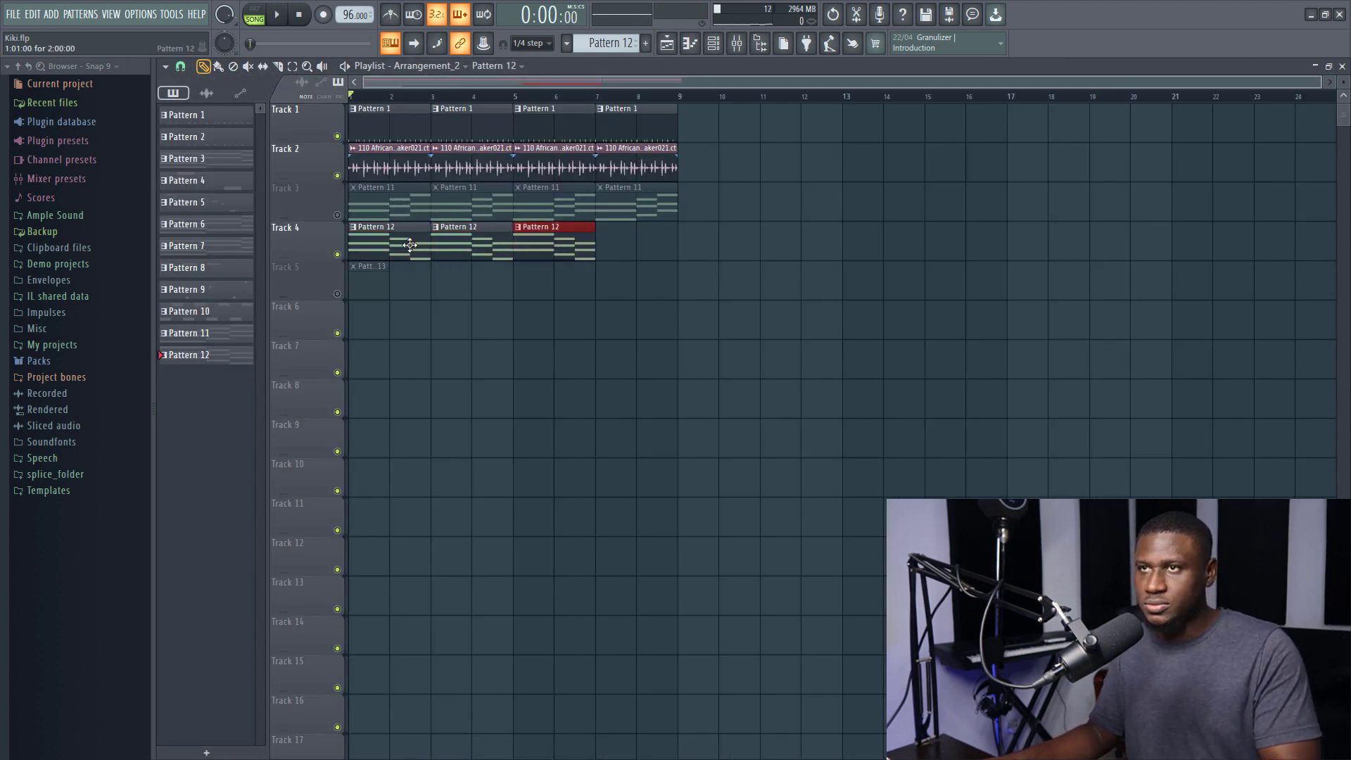
key(F7)
key(space)
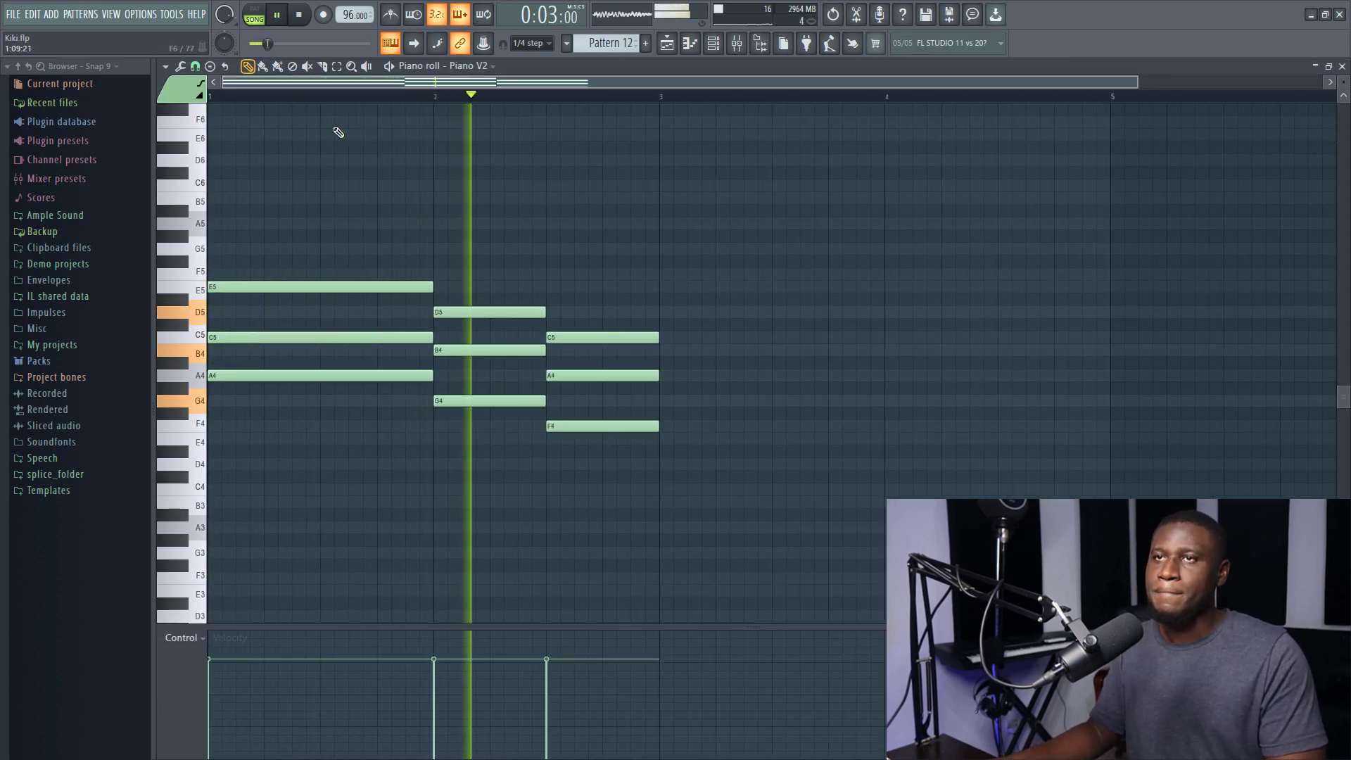
- Draw a G4, B4 and D5 chord across bar 1 of Pattern 13
scroll(256, 99, down, 1)
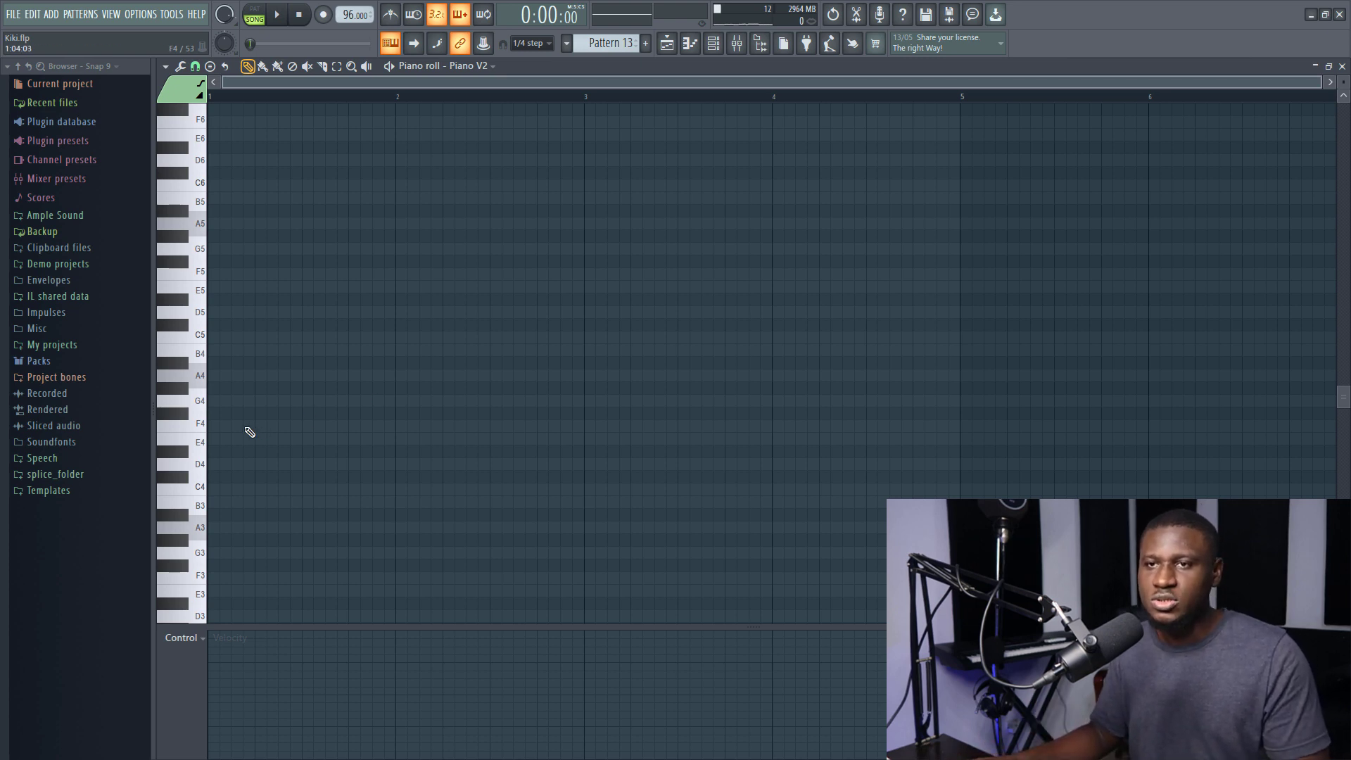
click(231, 404)
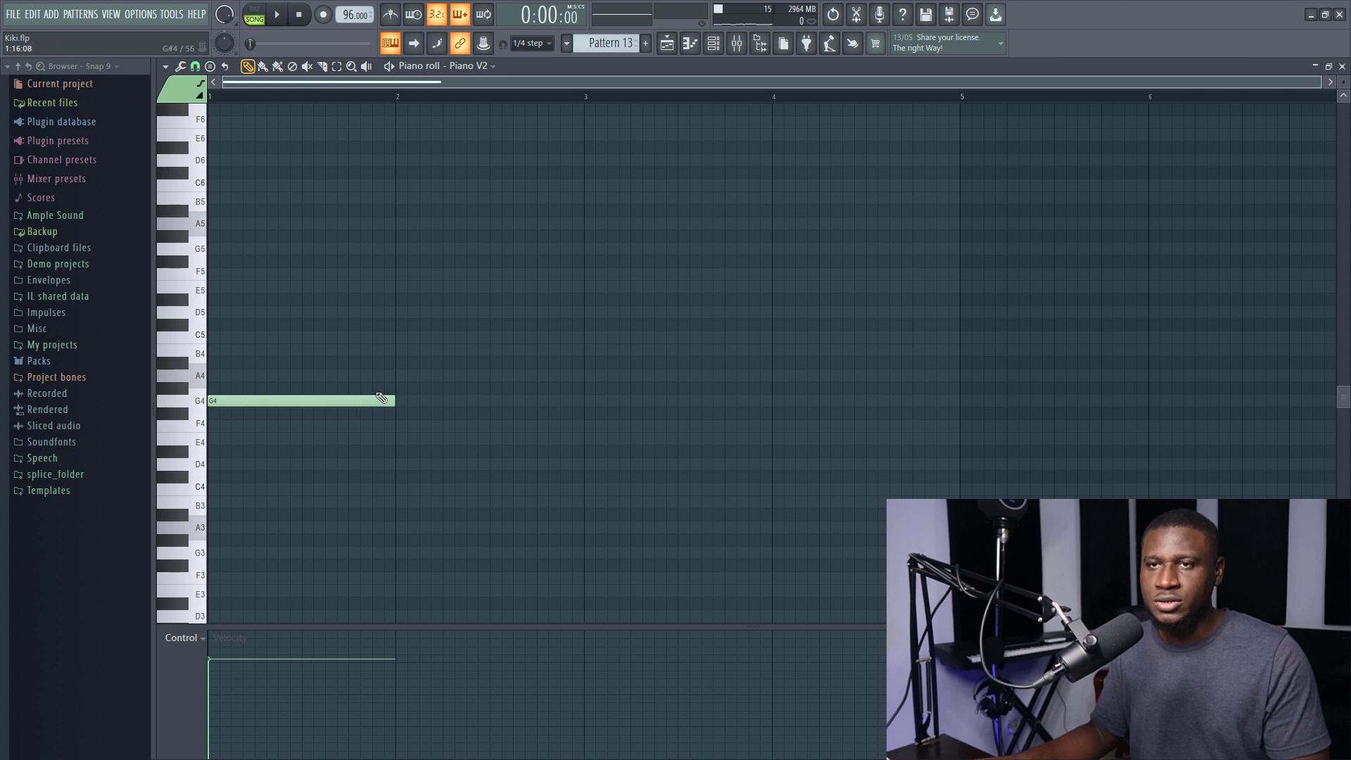
click(214, 351)
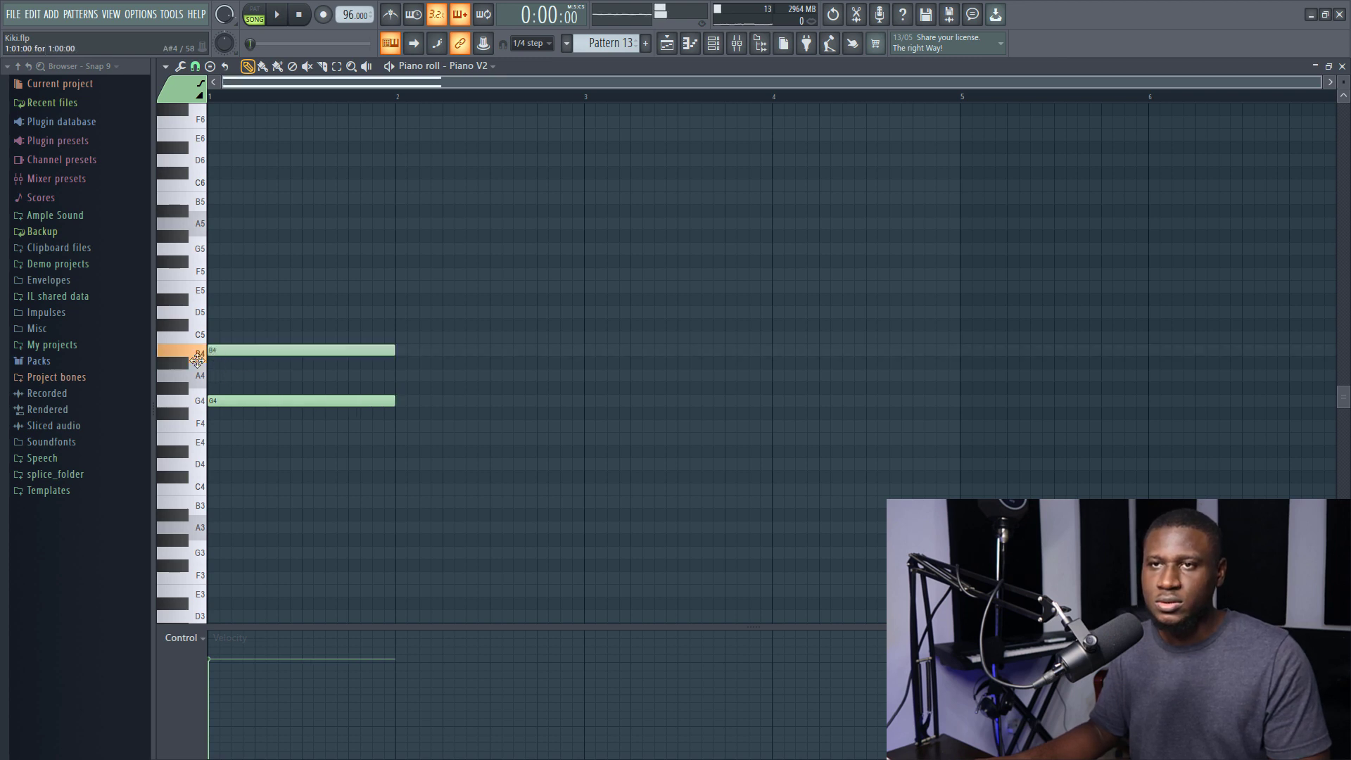
click(216, 313)
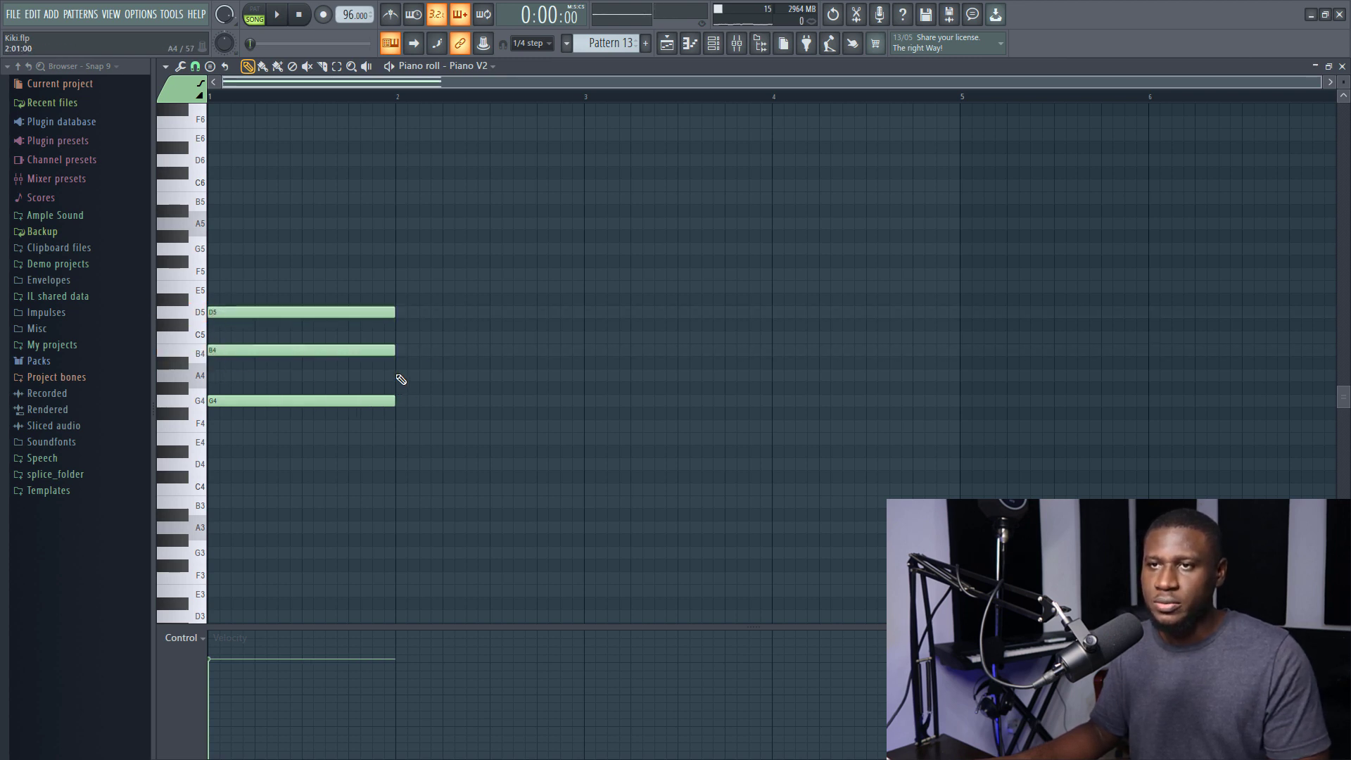
- Add an A4, C5 and E5 chord across bar 2 of Pattern 13 and play back the two chords
click(401, 377)
click(407, 337)
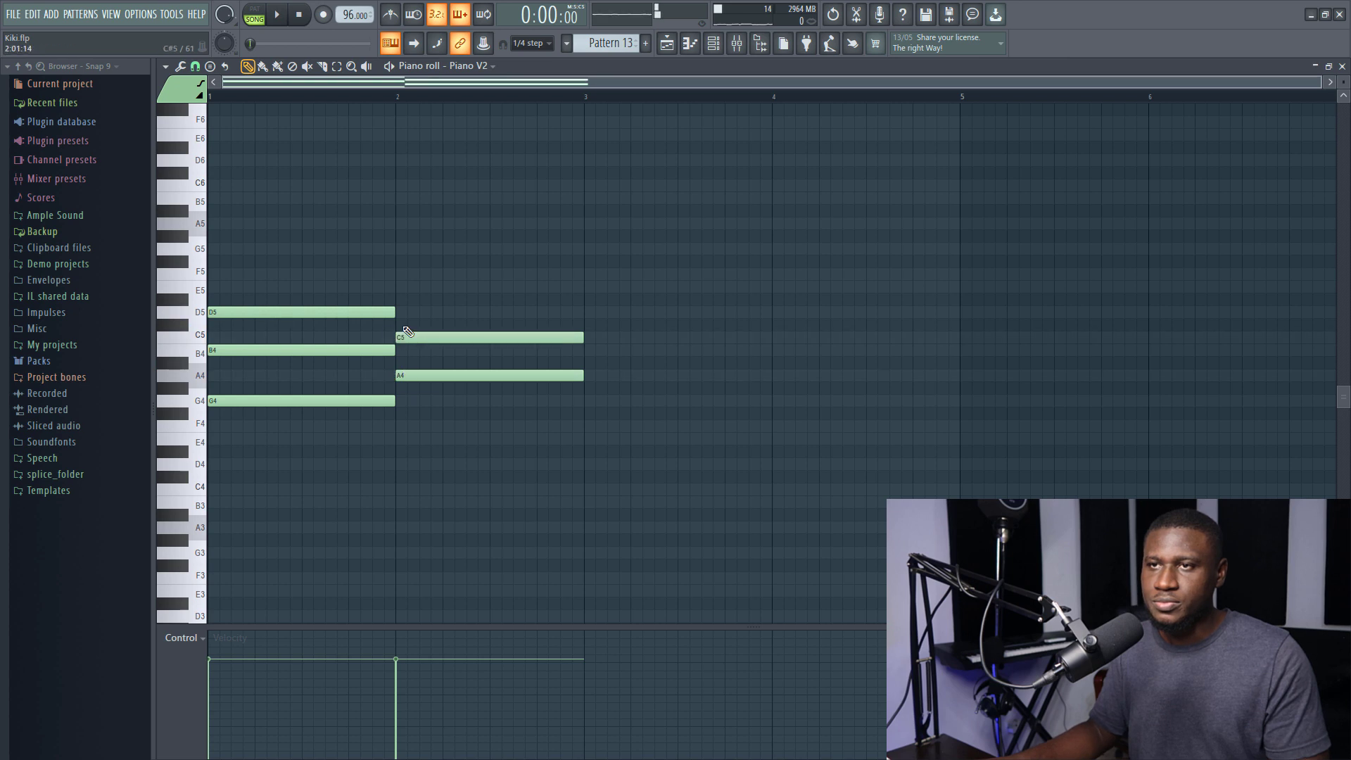
click(397, 288)
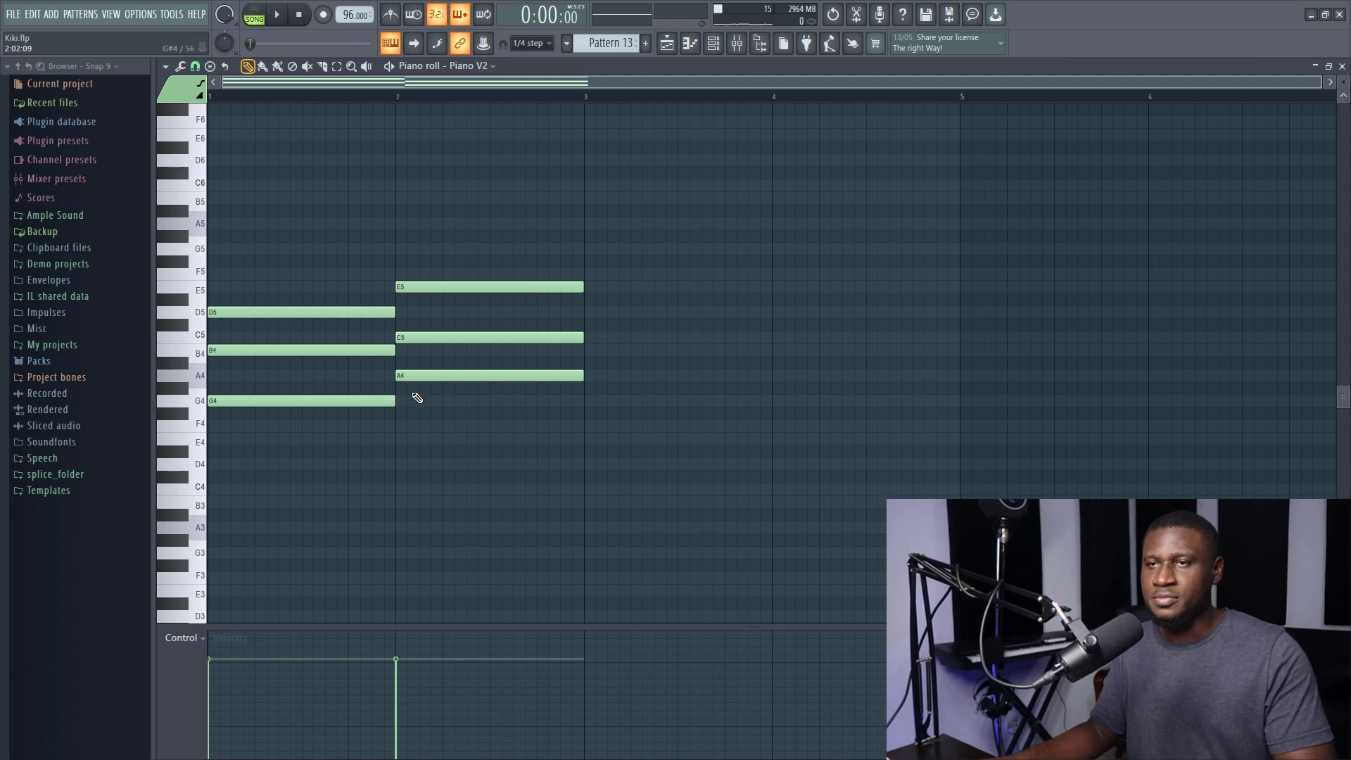
key(space)
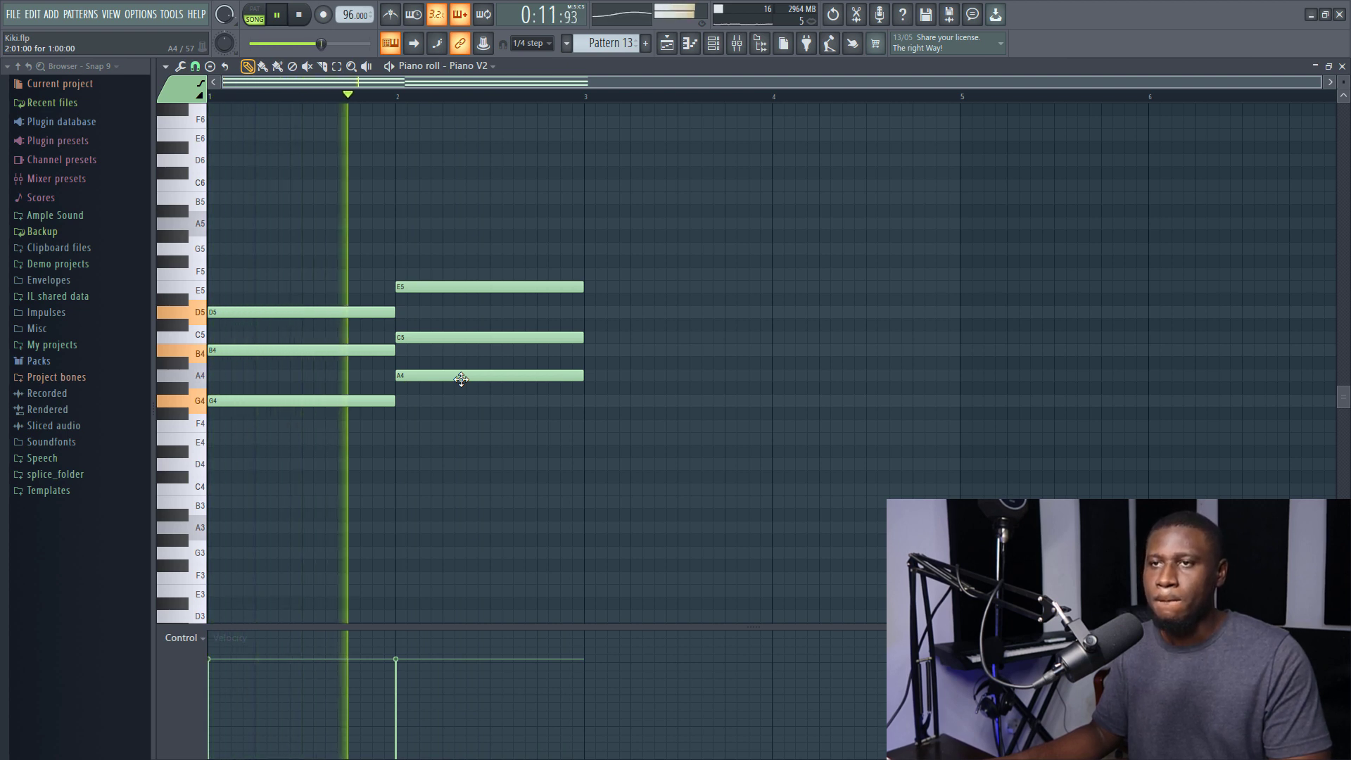
key(space)
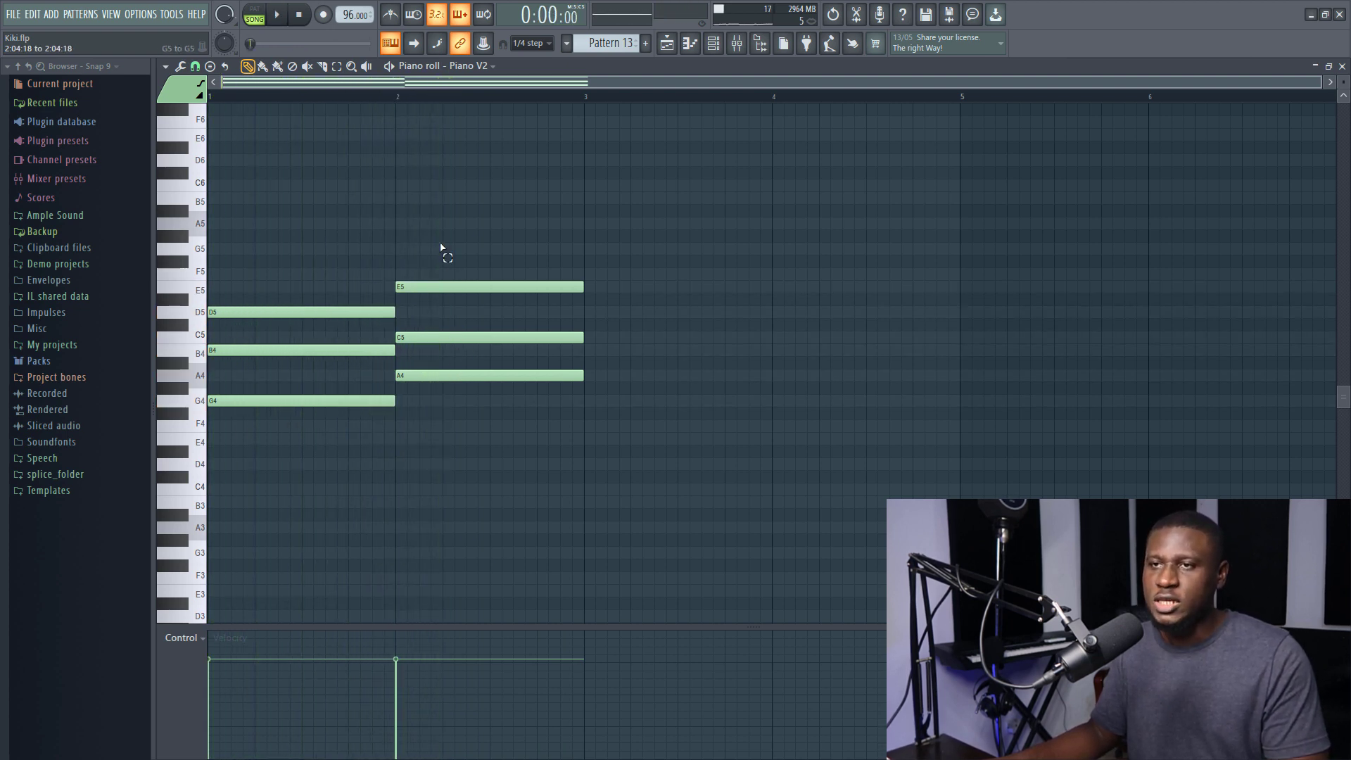
- Transpose Pattern 13's bar 2 chord down four semitones to F4, G#4 and C5
drag(441, 247, 423, 438)
click(429, 458)
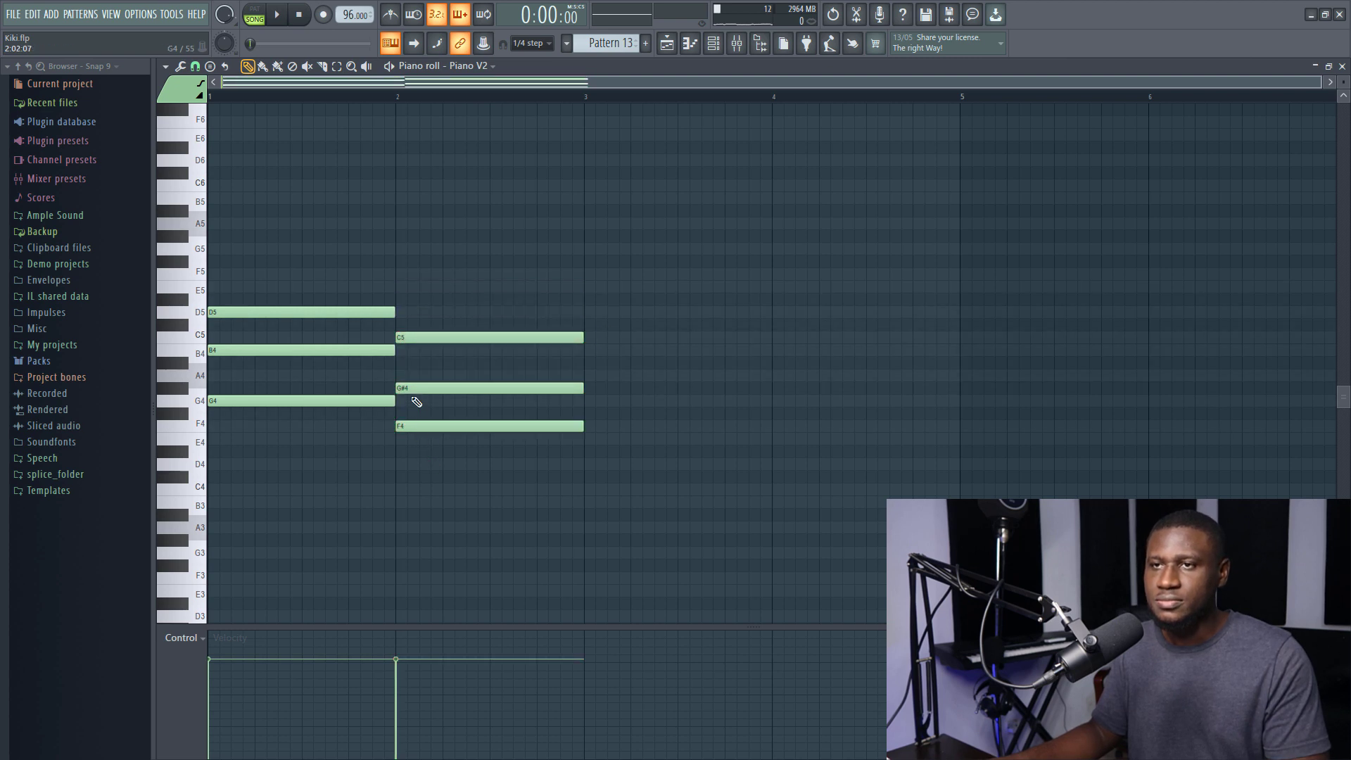
- Raise the G#4 note in Pattern 13's bar 2 chord to A4 and play back the progression
drag(414, 386, 414, 373)
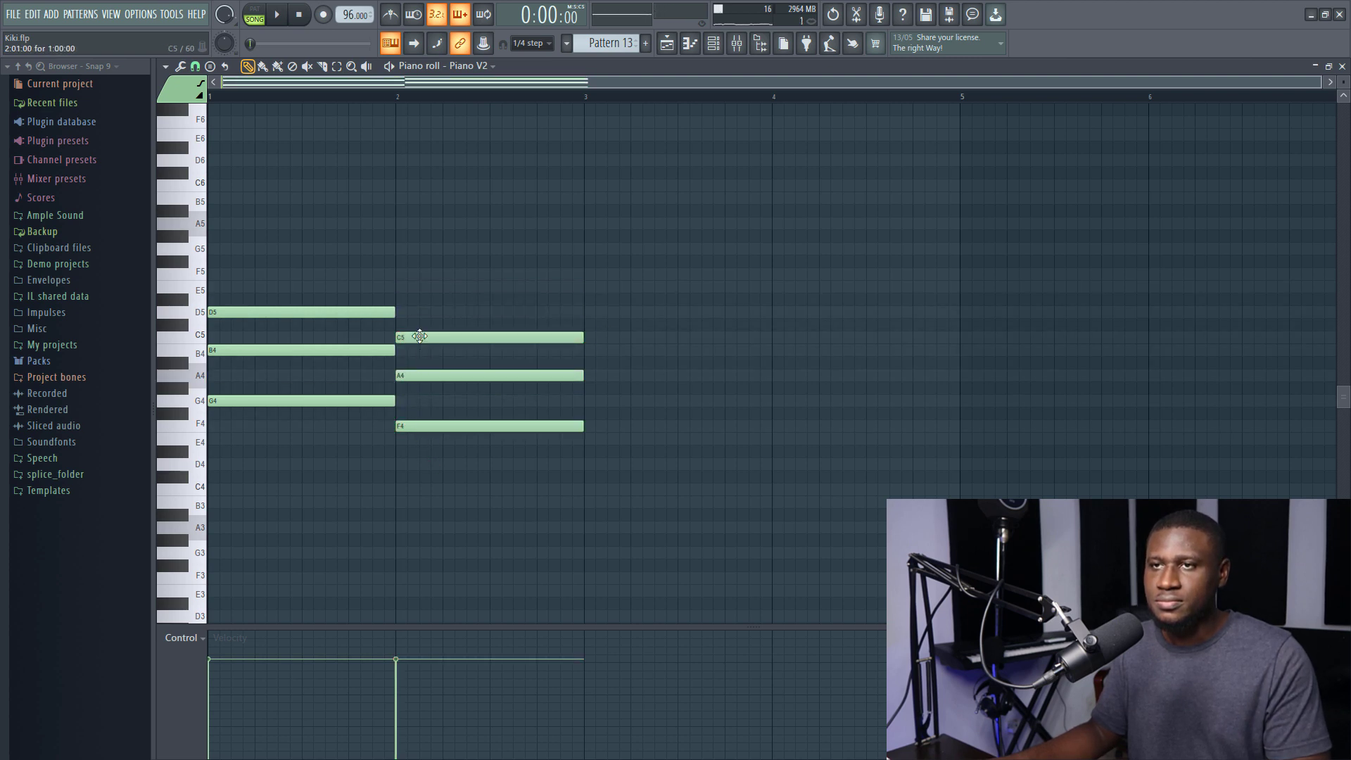
key(space)
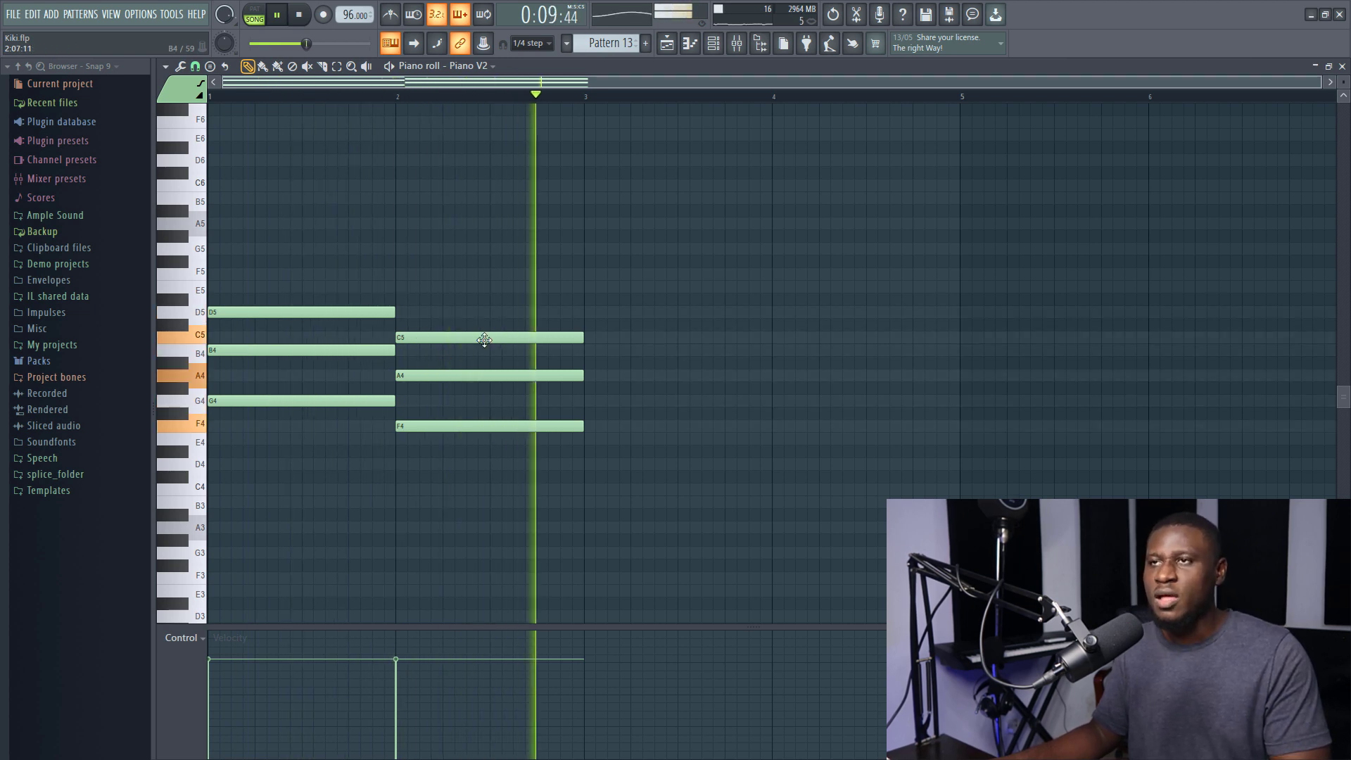
key(space)
- Audition the playlist arrangement with Track 5 muted and Track 3's Pattern 11 clips enabled
click(667, 43)
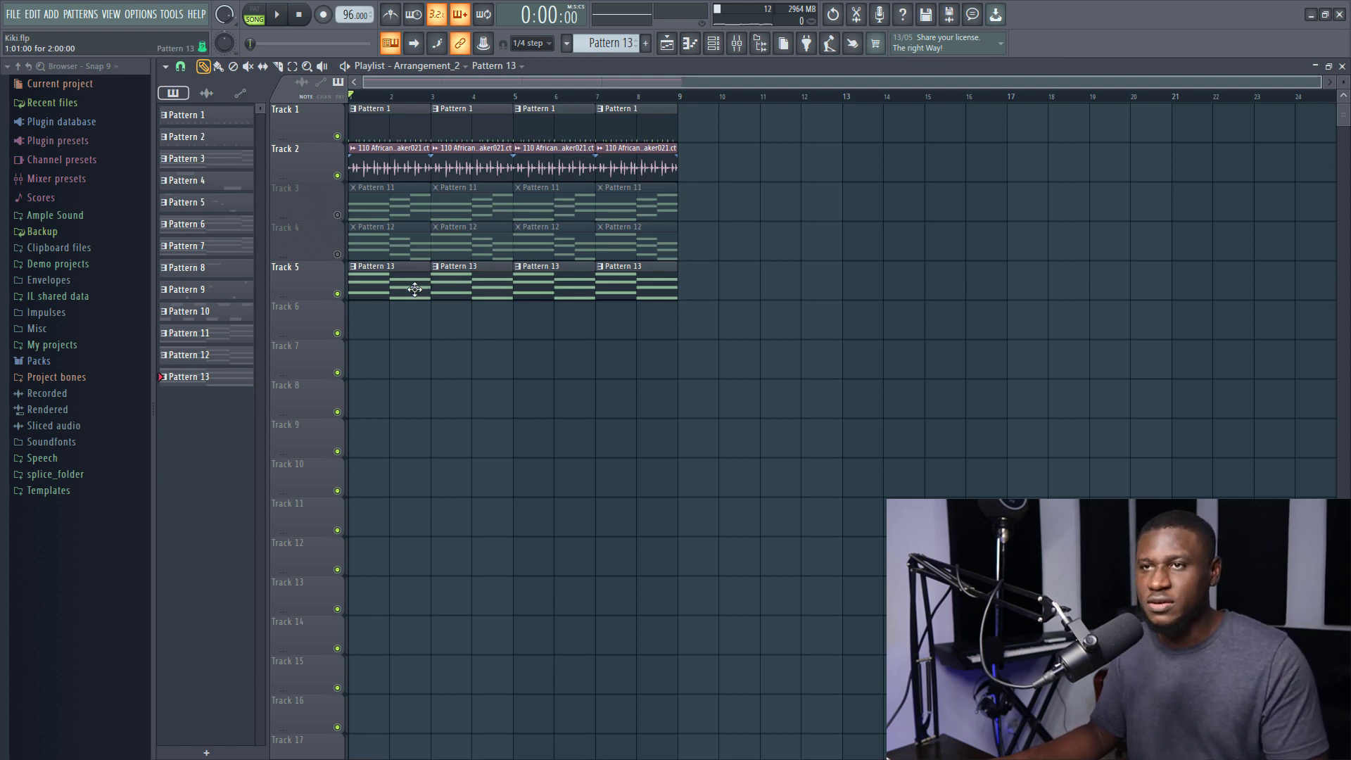
click(338, 294)
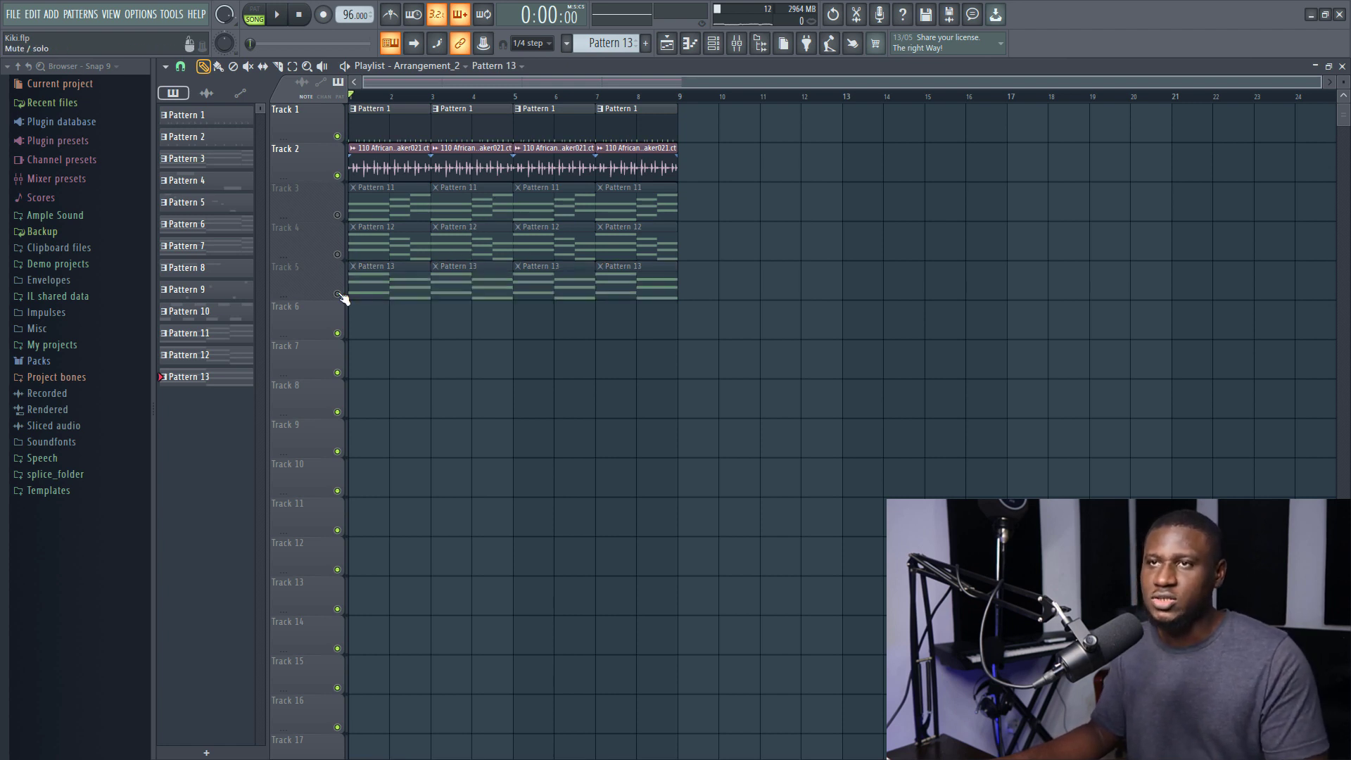
click(337, 215)
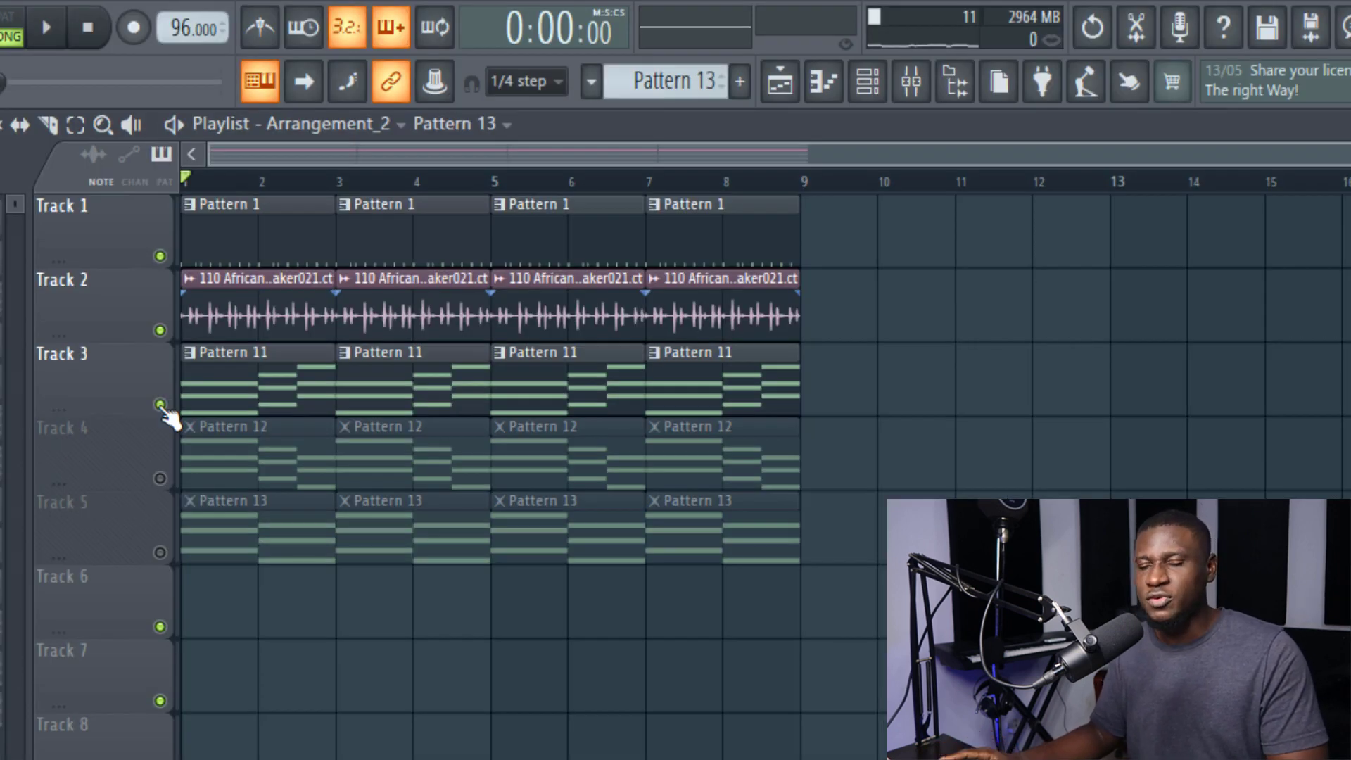
key(space)
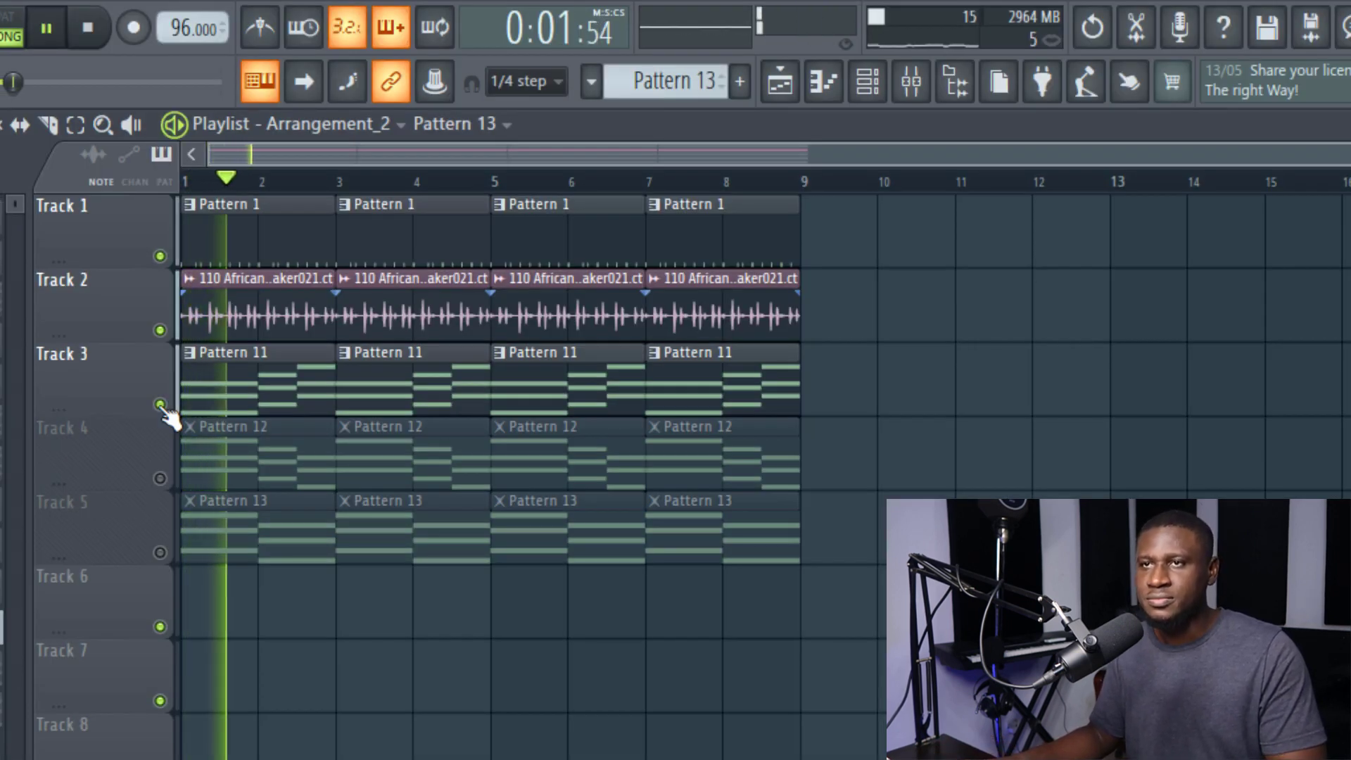
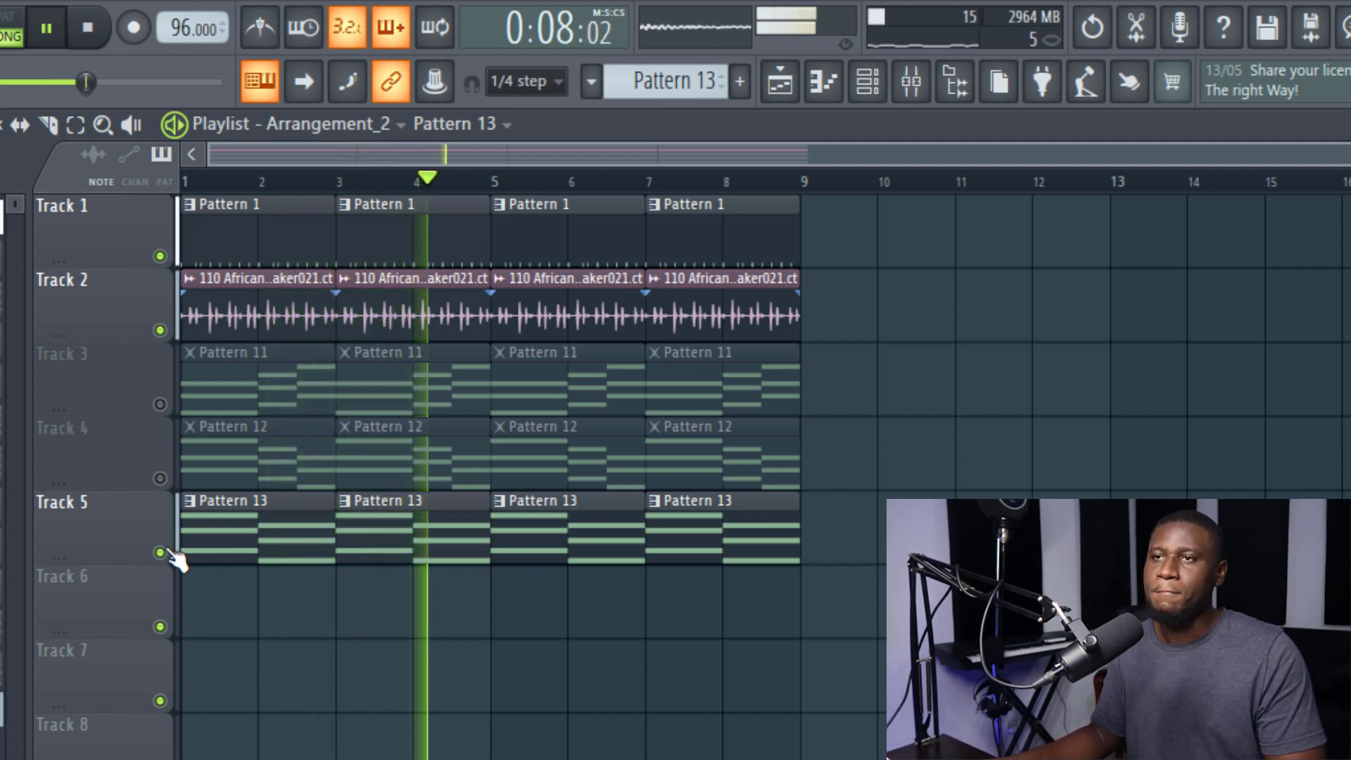
key(space)
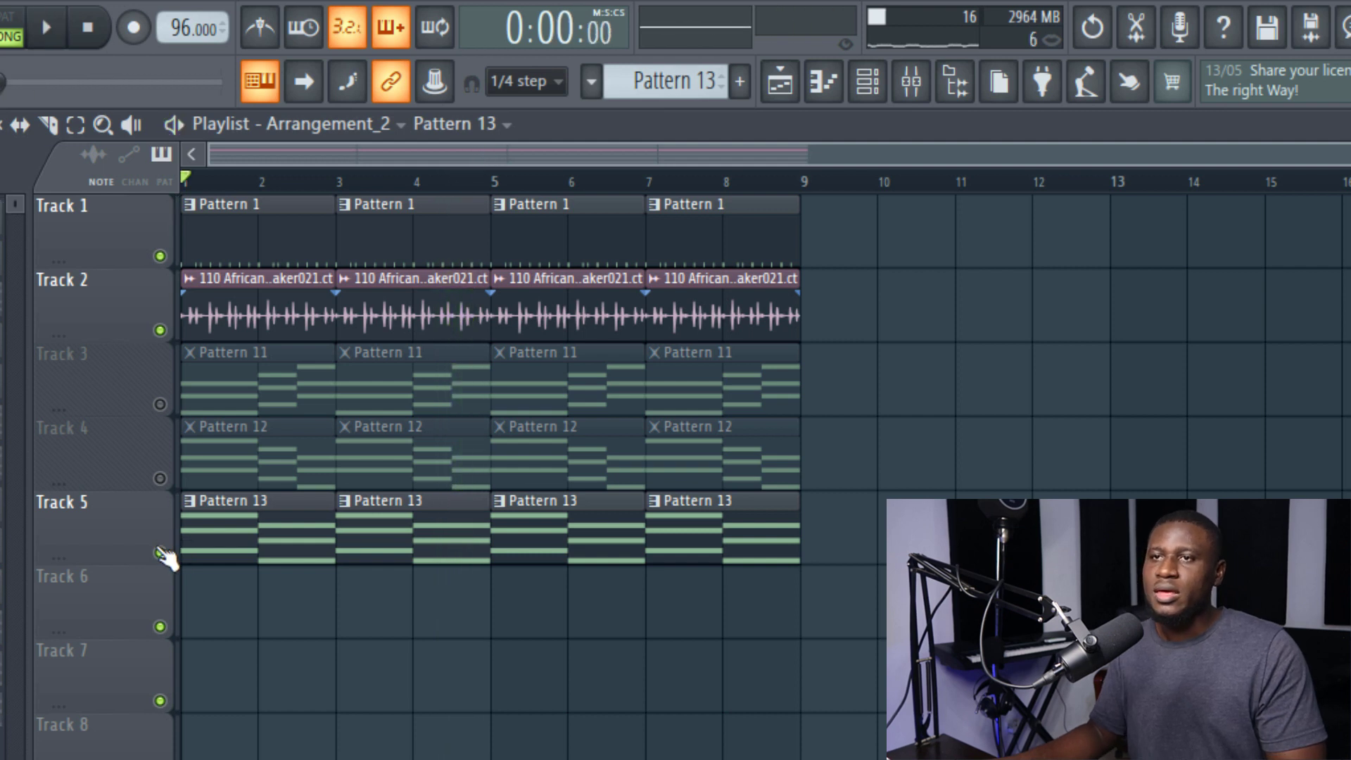
- Mute Track 5, unmute Track 3 and open its Pattern 11 clip in the piano roll
click(160, 553)
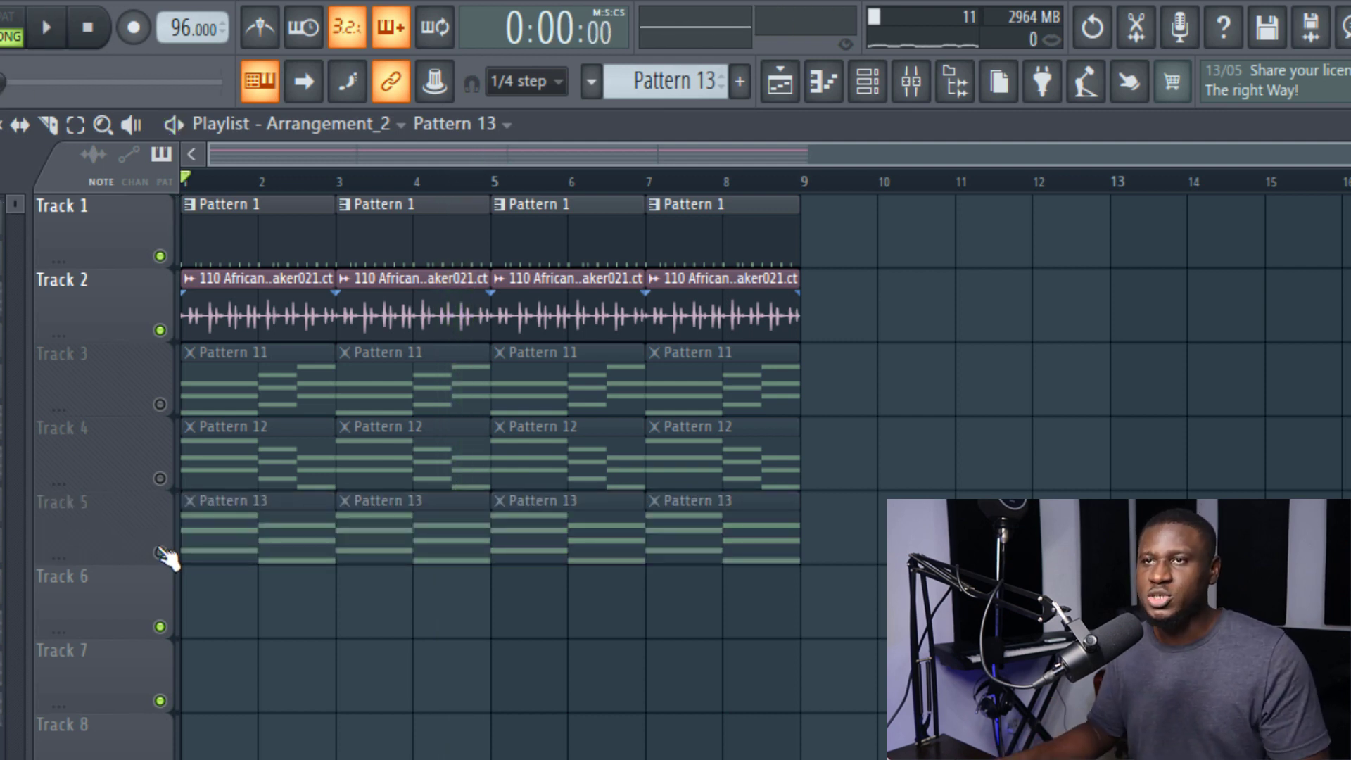
click(161, 404)
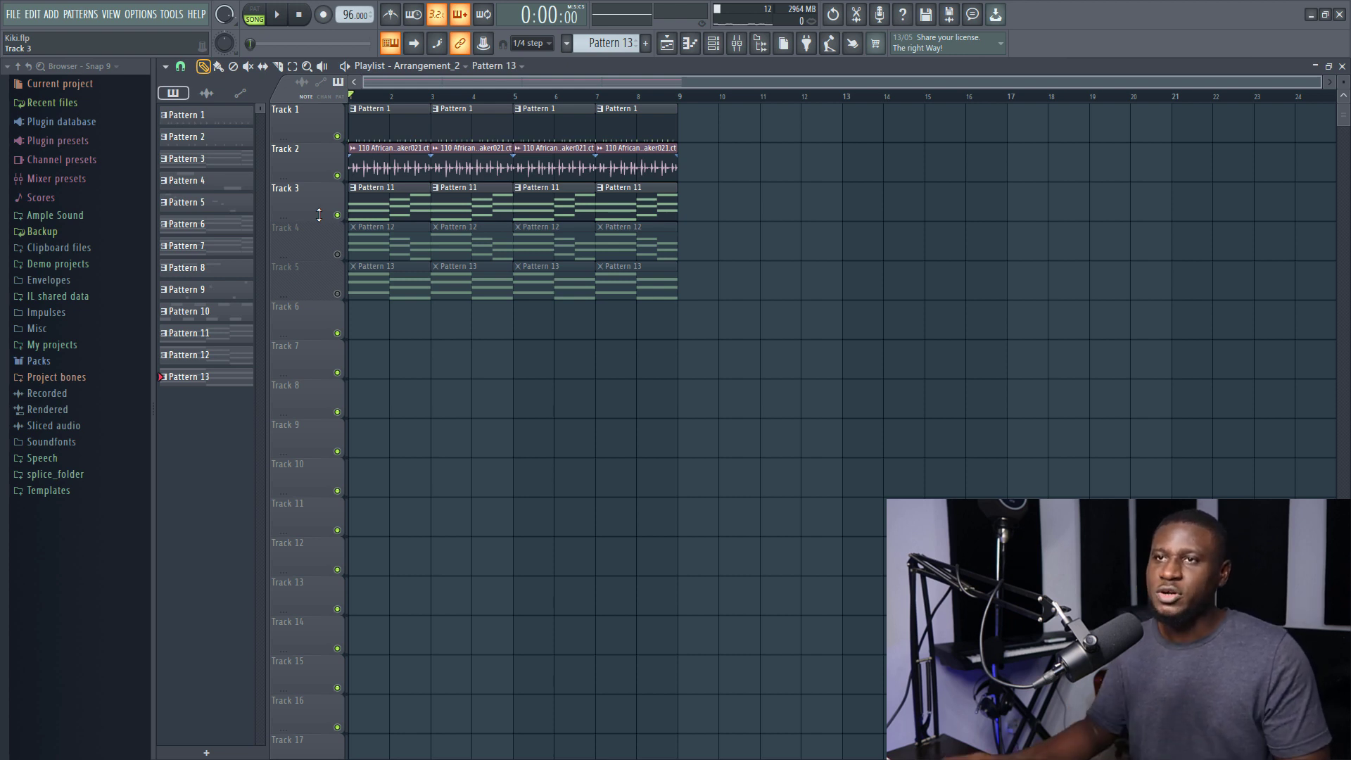
double_click(383, 207)
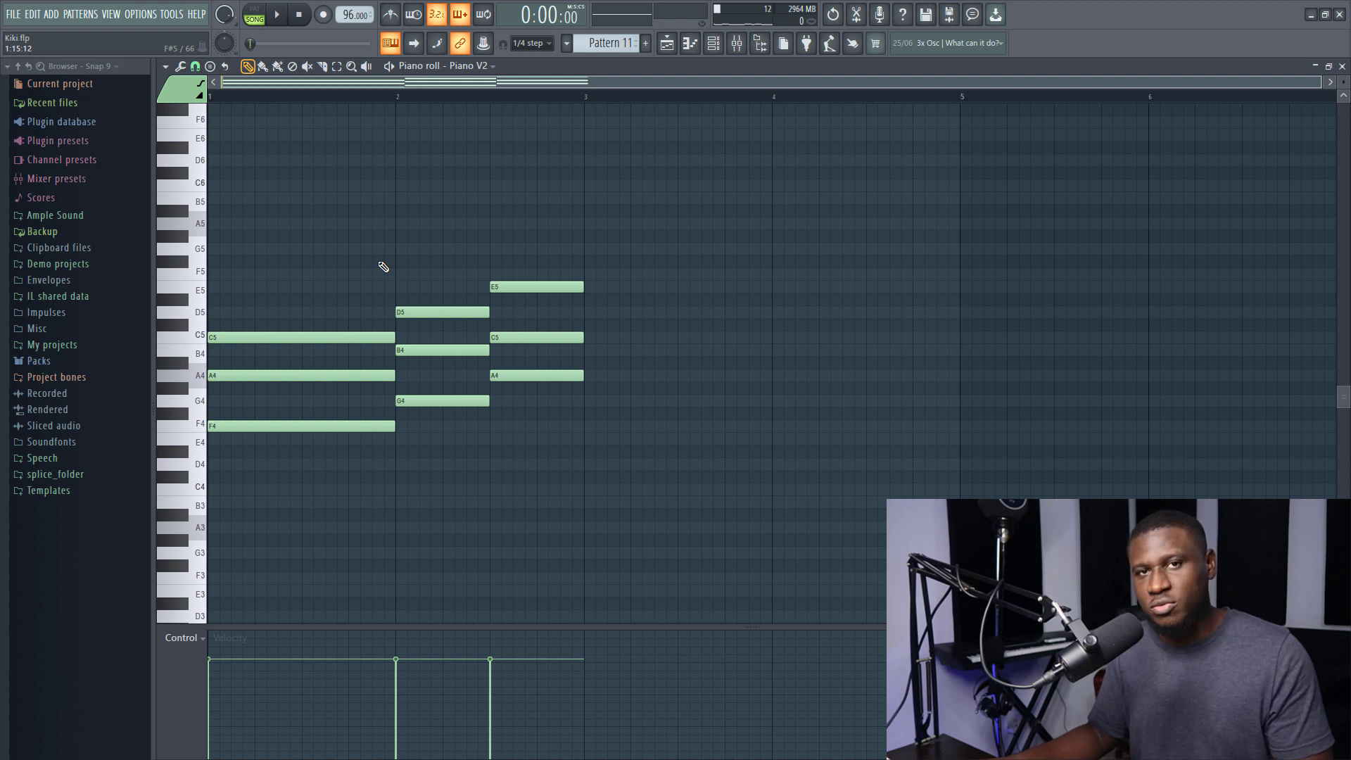
- Slice the F4, A4 and C5 chord in bar 1 of Pattern 11 at its fourth beat
drag(382, 266, 395, 426)
click(422, 500)
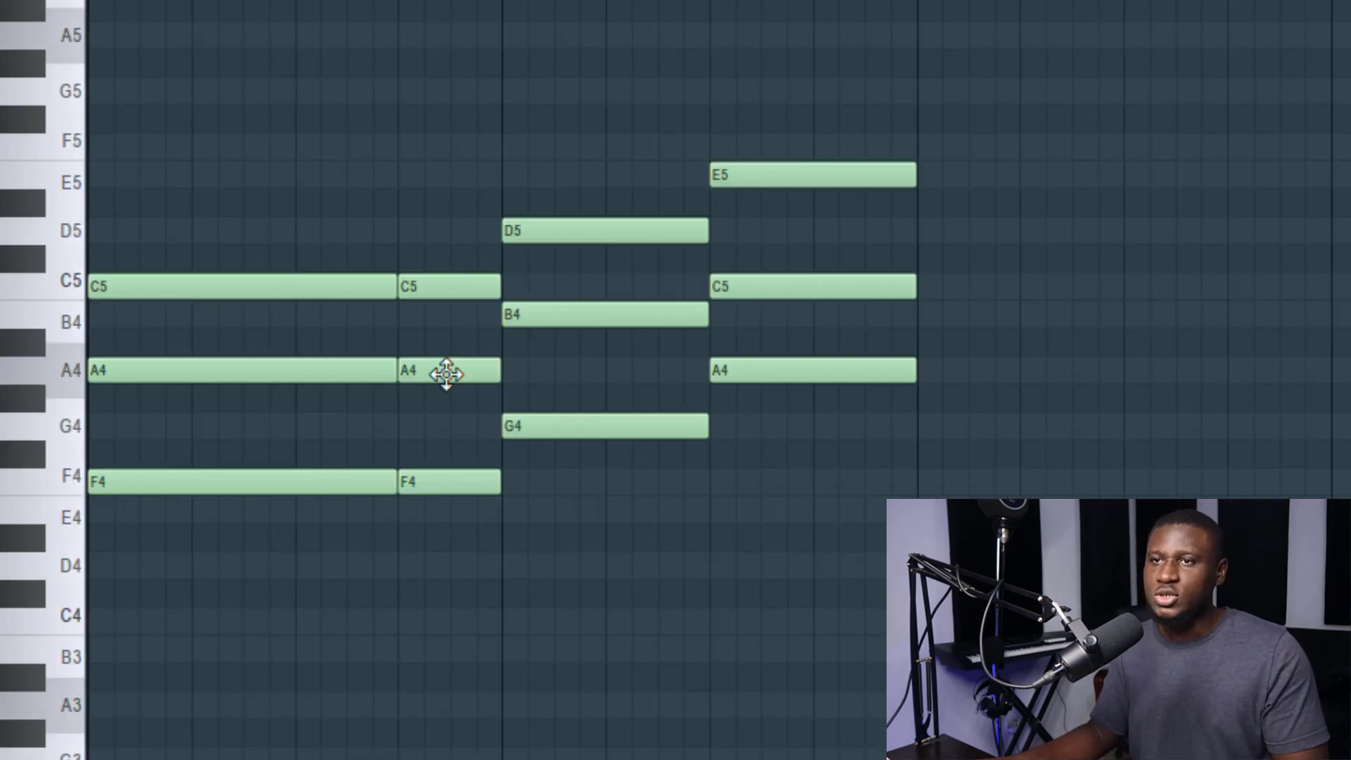
- Try raising the middle A4 note of the short fourth-beat chord to B4, and move it back to A4
drag(446, 373, 446, 304)
scroll(717, 380, up, 2)
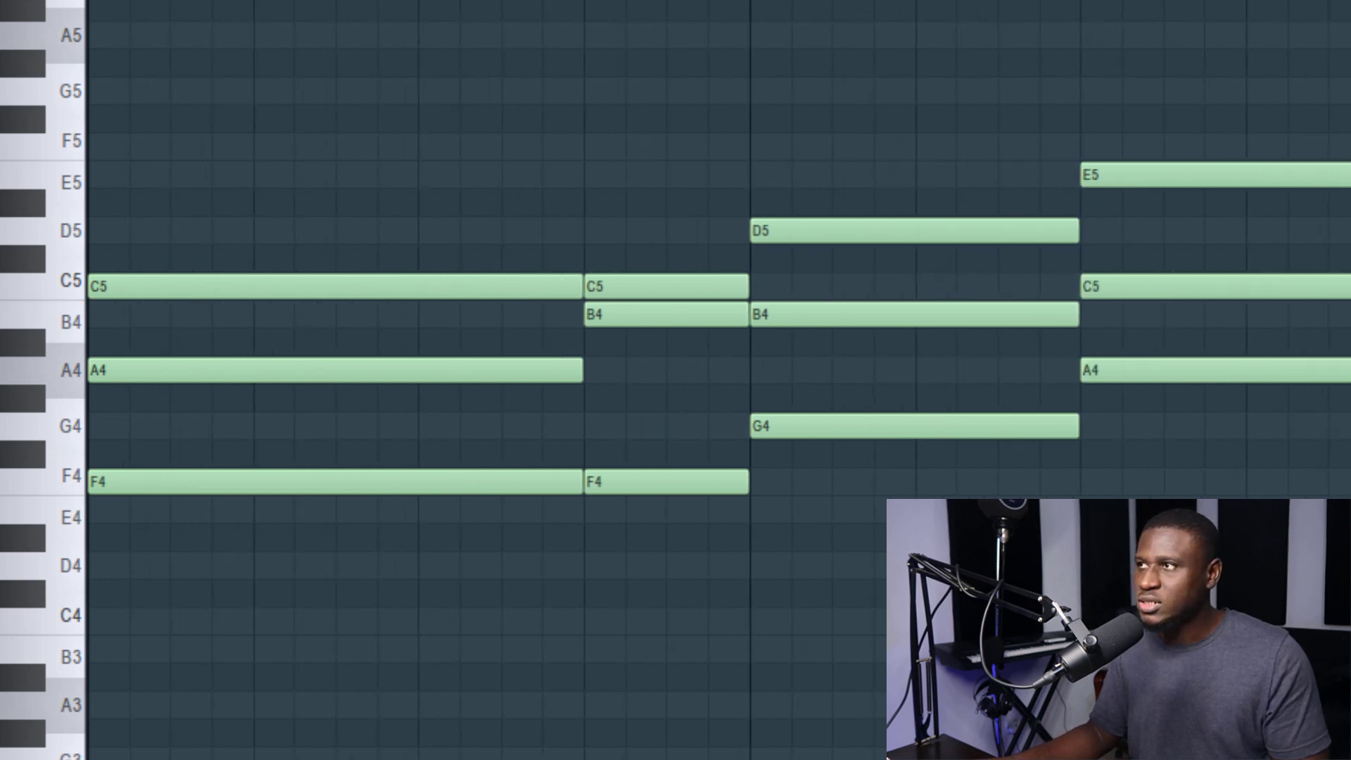
scroll(718, 328, up, 2)
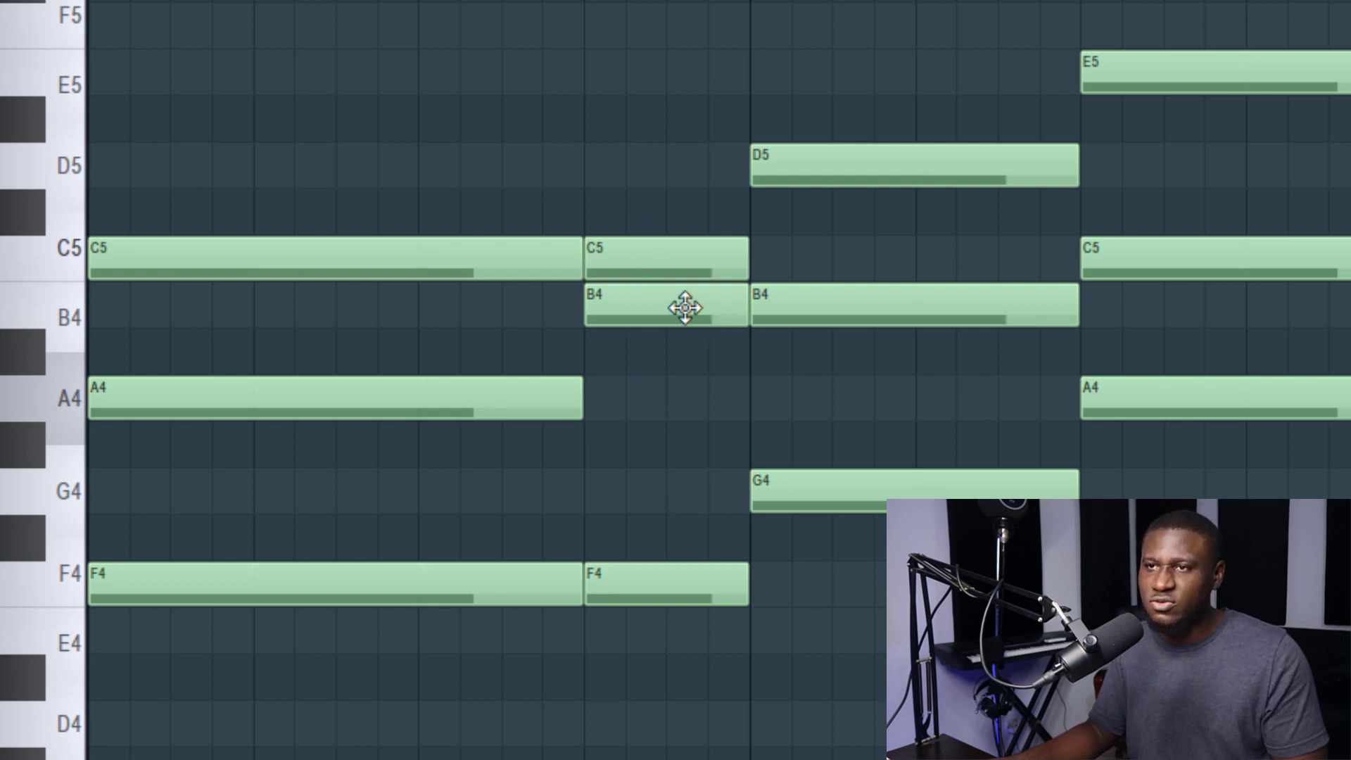
drag(651, 303, 626, 385)
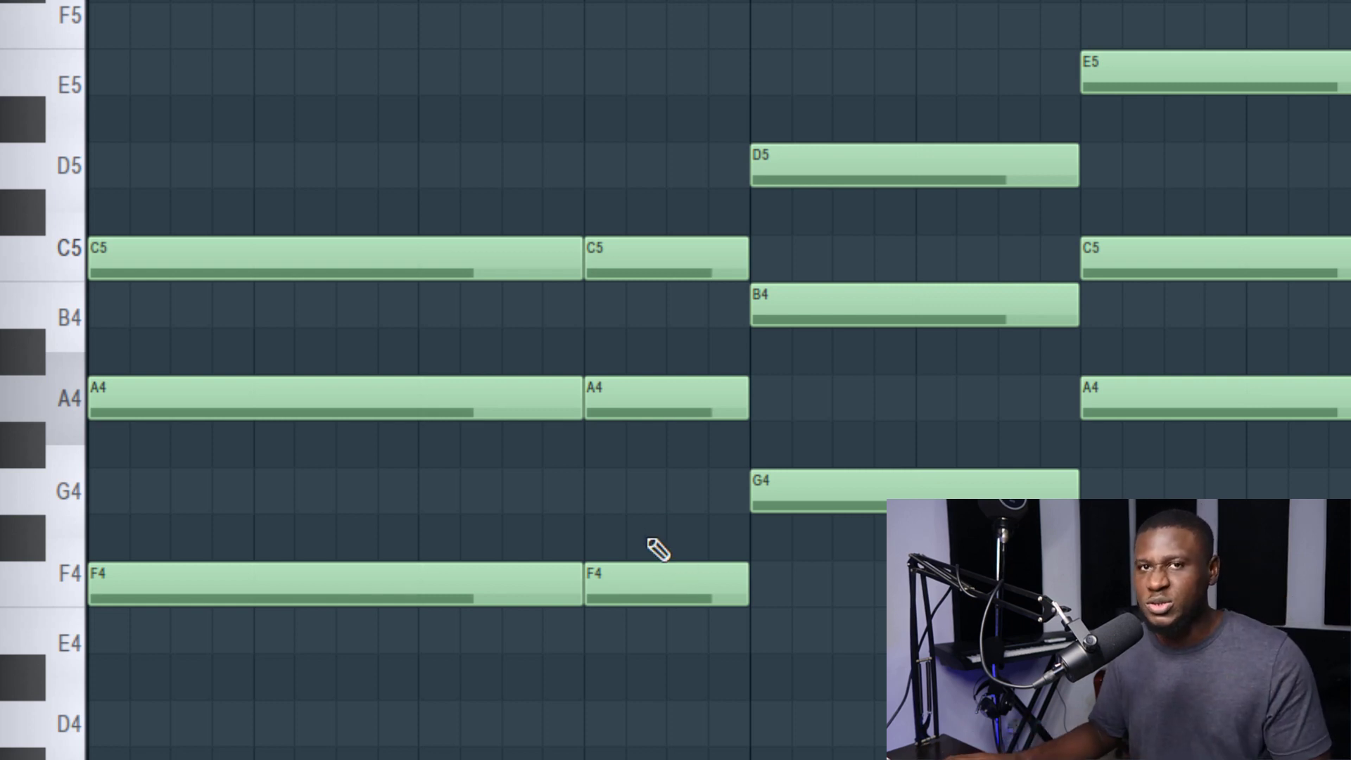
- Lower the short fourth-beat A4 note in Pattern 11 to G4 and play back the progression
drag(678, 407, 681, 513)
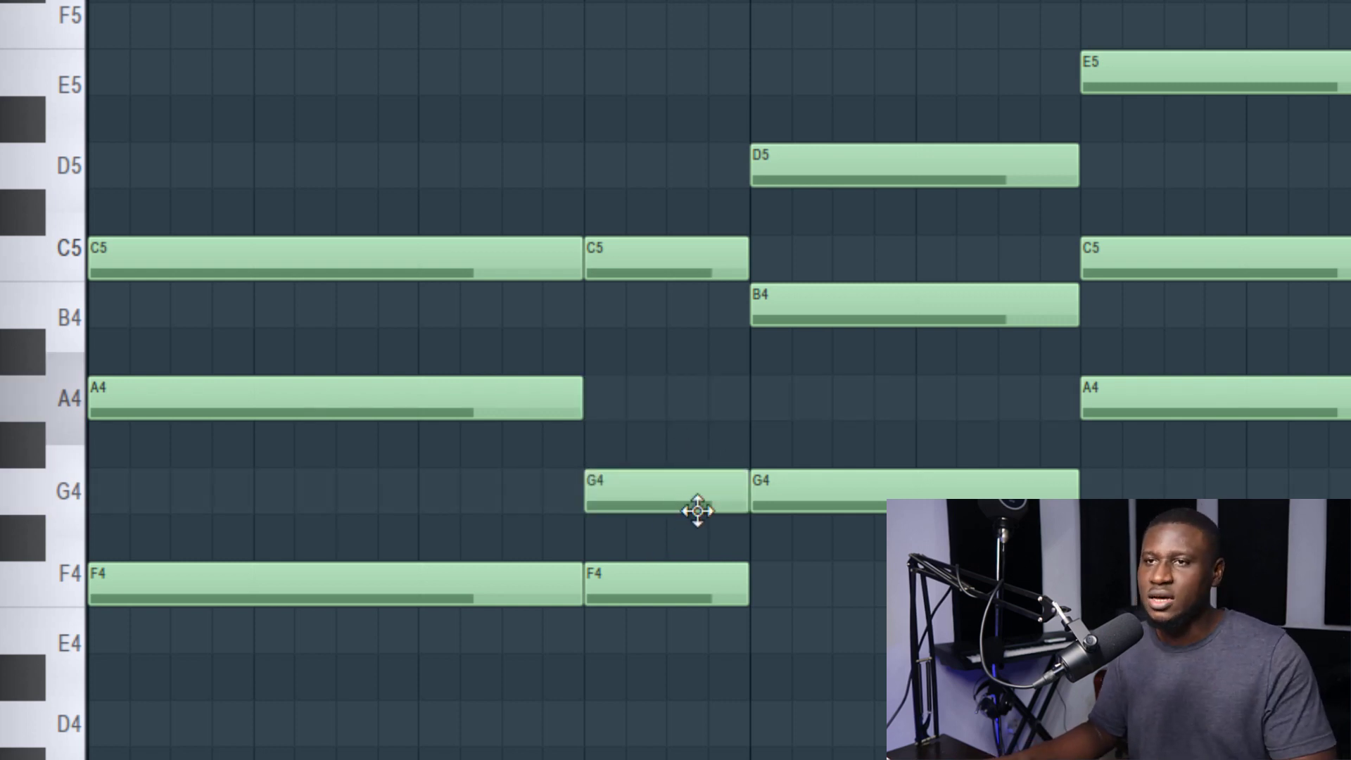
key(space)
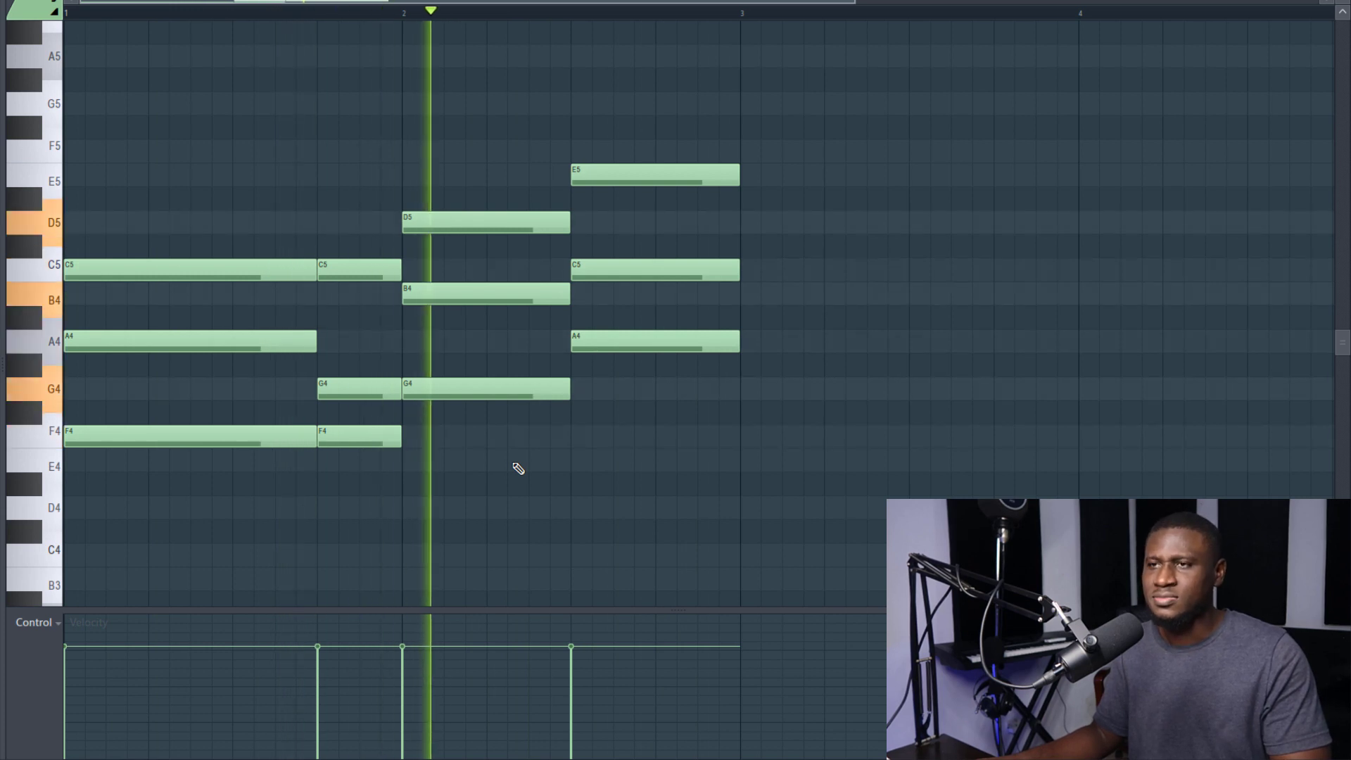
key(space)
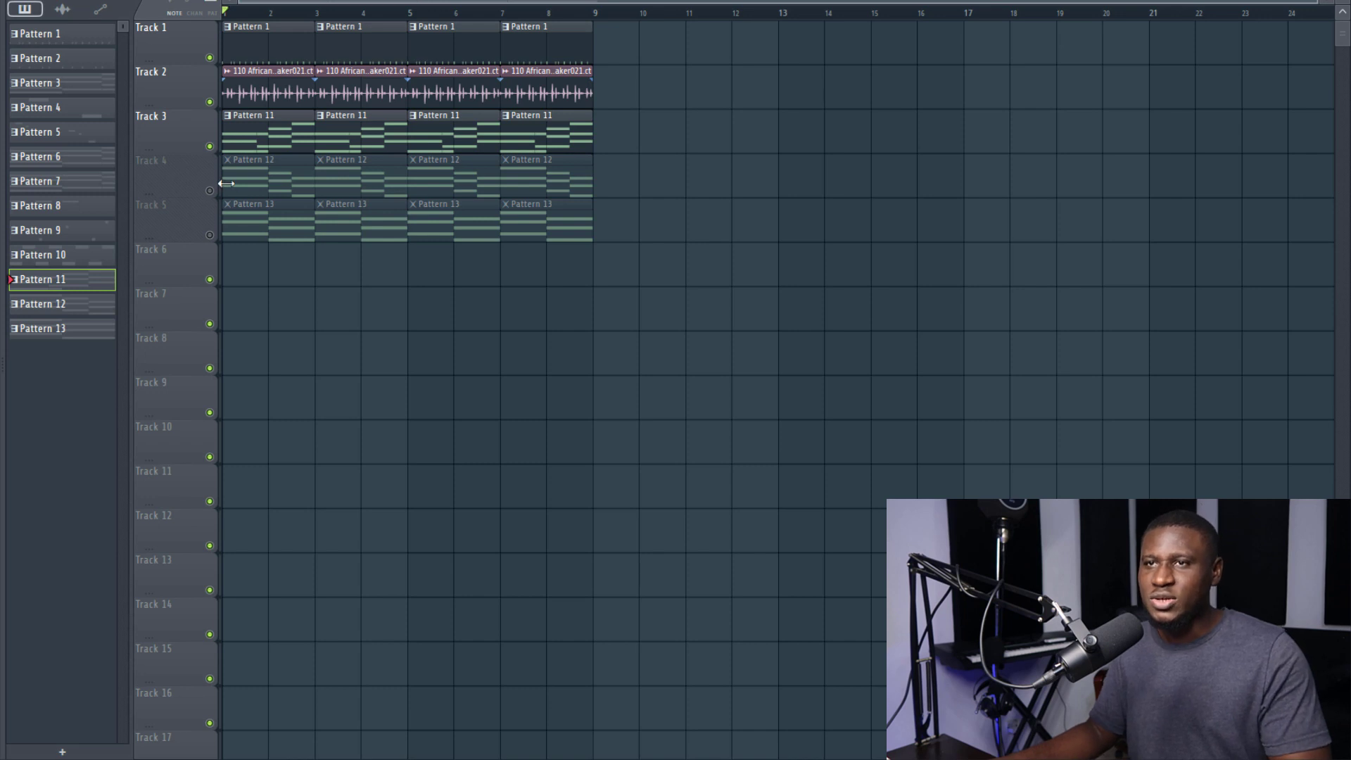
- Unmute Track 4, mute Track 3 and open the Pattern 12 clip in the piano roll
click(209, 190)
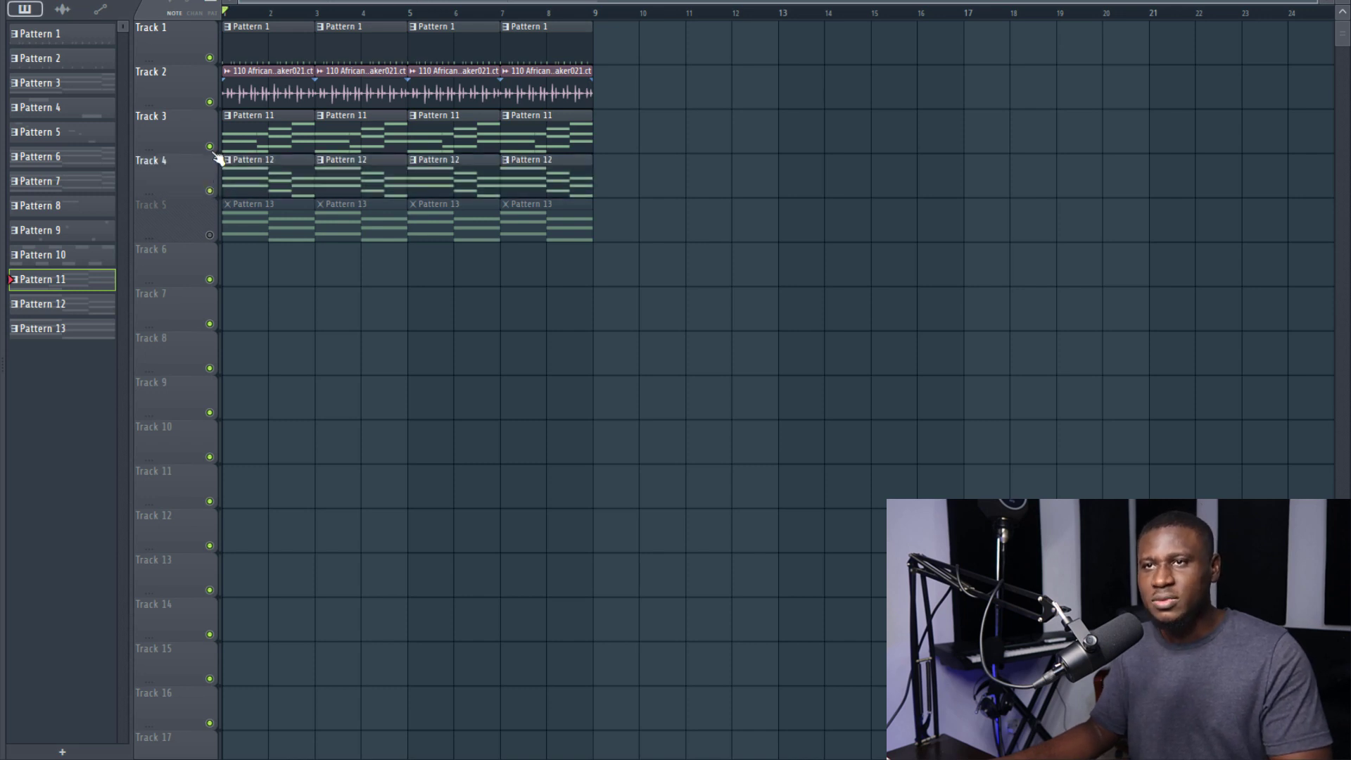
click(209, 146)
double_click(244, 190)
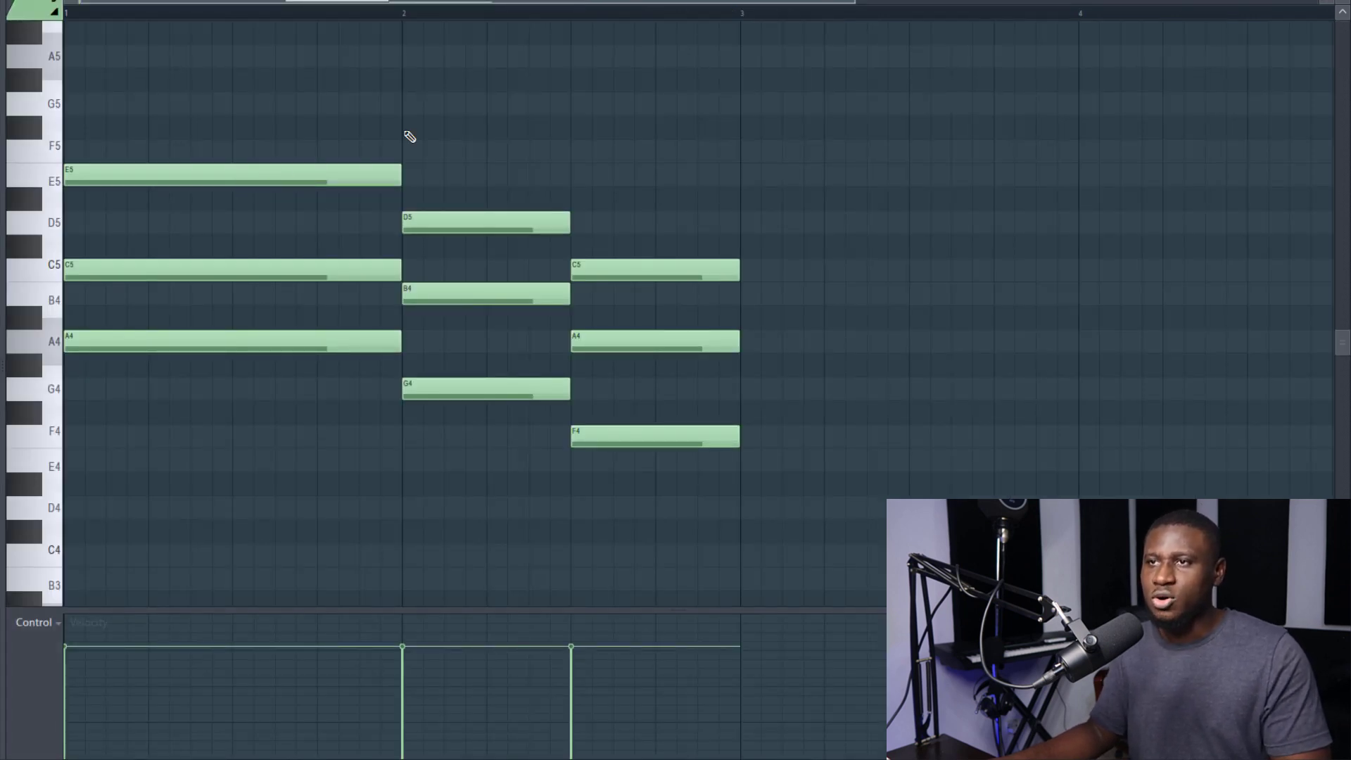
- Add an E5 note above the G4, B4 and D5 chord in the first half of Pattern 12's bar 2
ctrl+scroll(410, 137, down, 2)
ctrl+scroll(410, 135, down, 1)
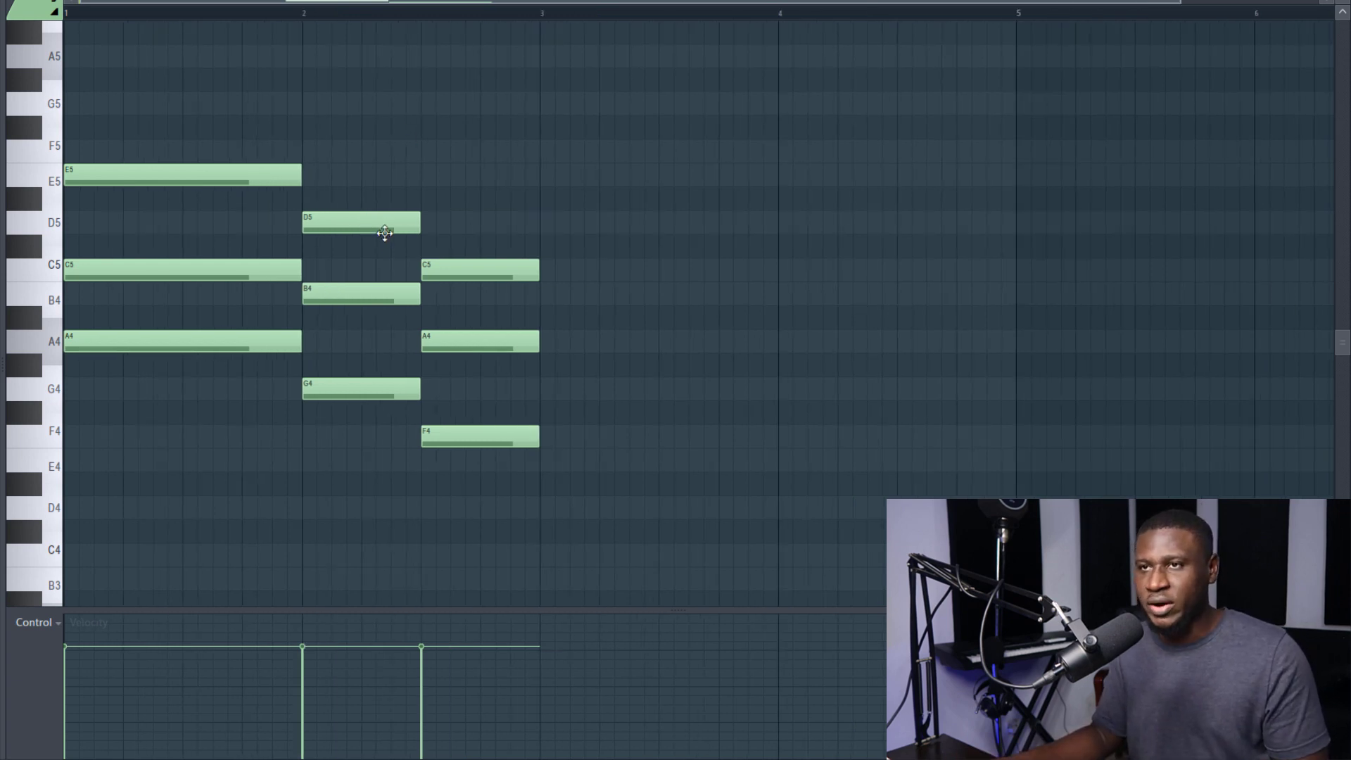
scroll(353, 352, up, 2)
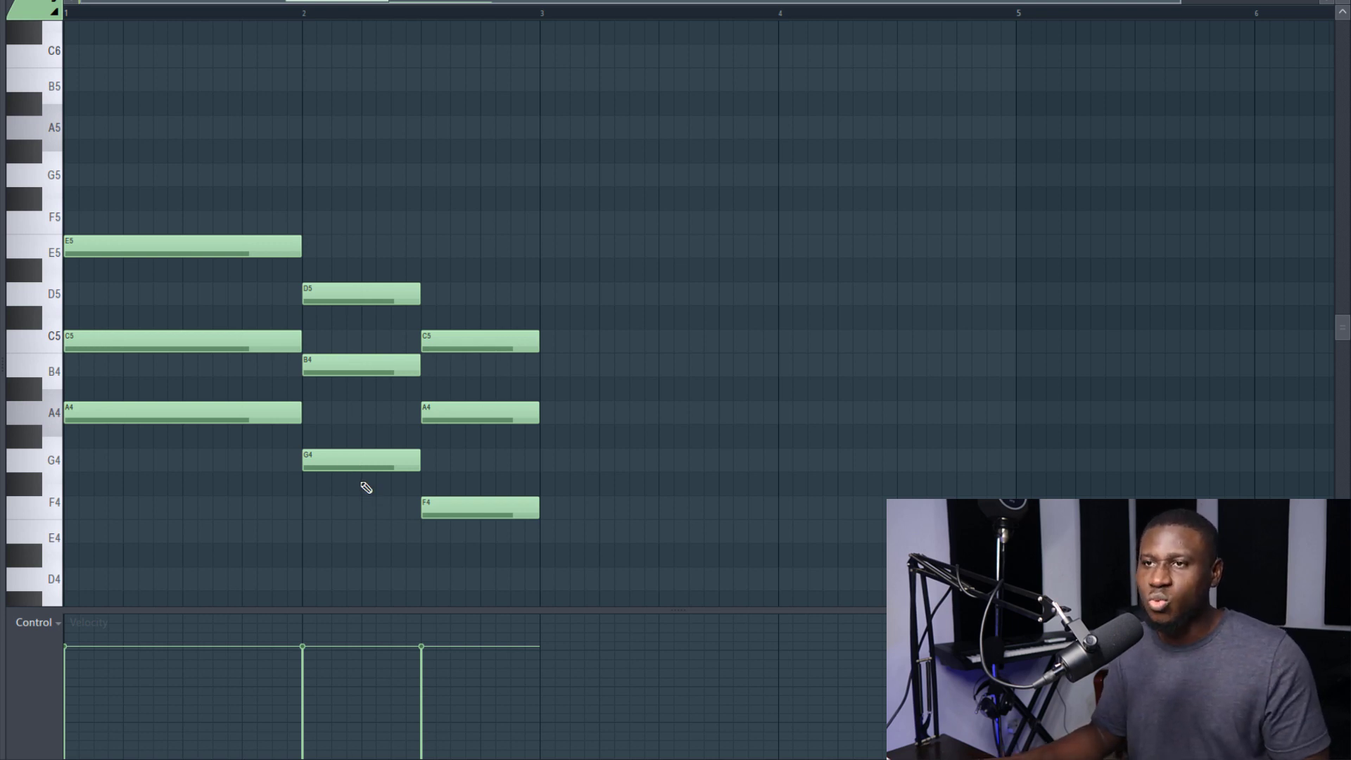
click(334, 292)
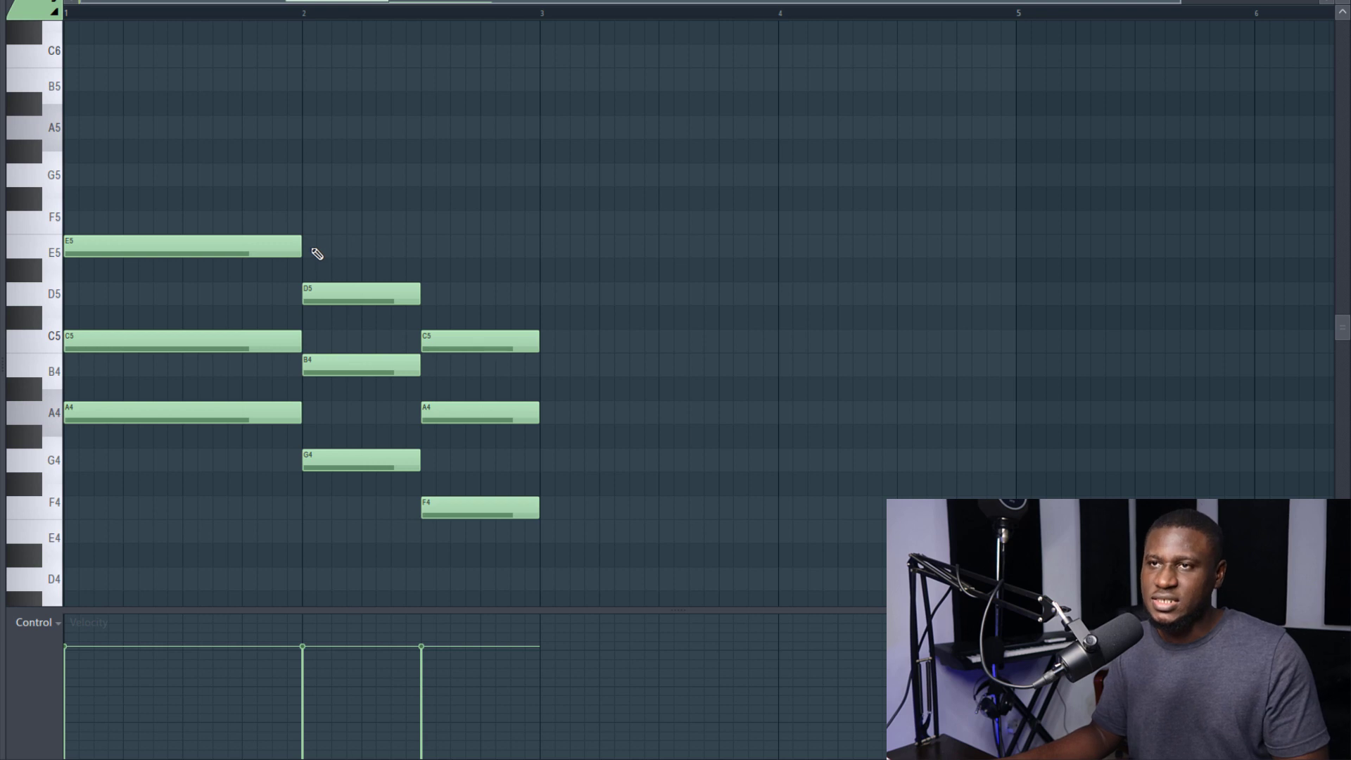
click(334, 246)
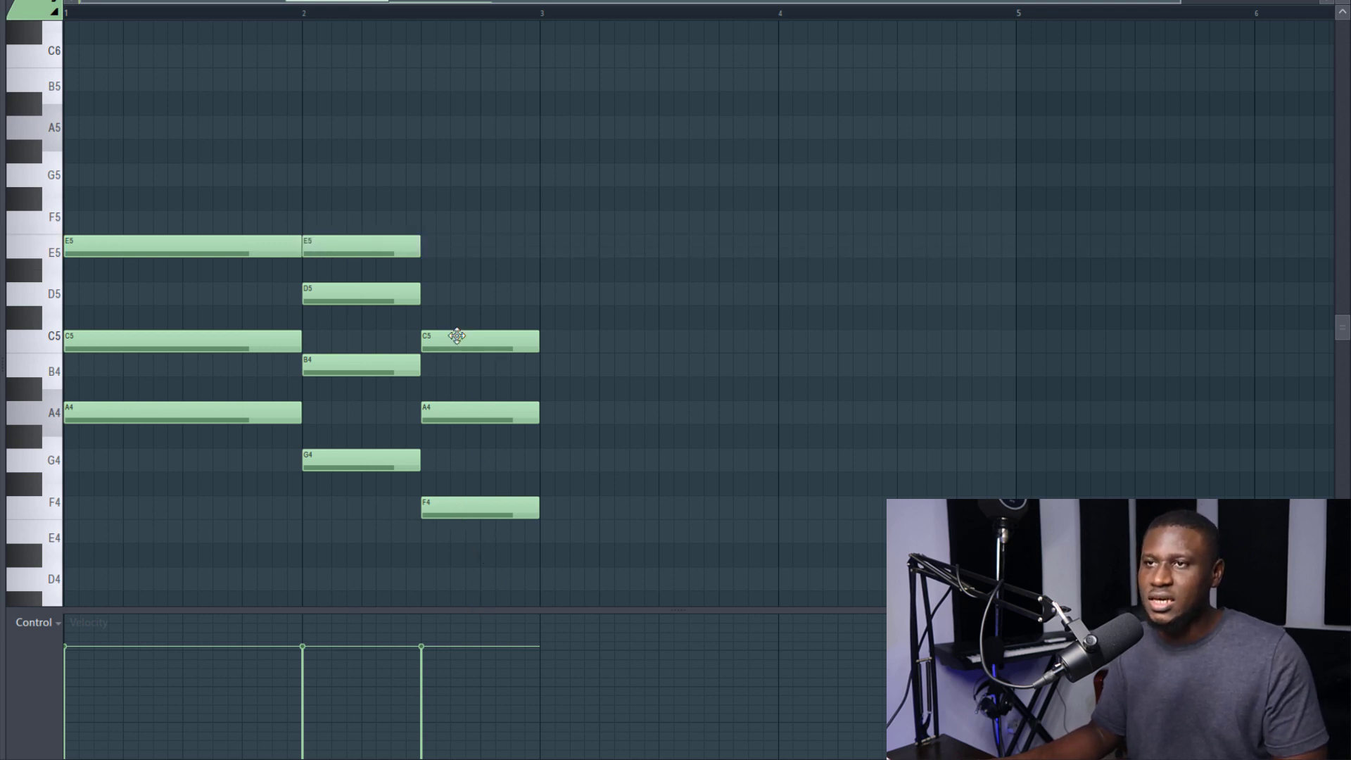
- Add a D5 note above the F4, A4 and C5 chord ending Pattern 12 and play back the progression
click(442, 289)
drag(501, 289, 487, 289)
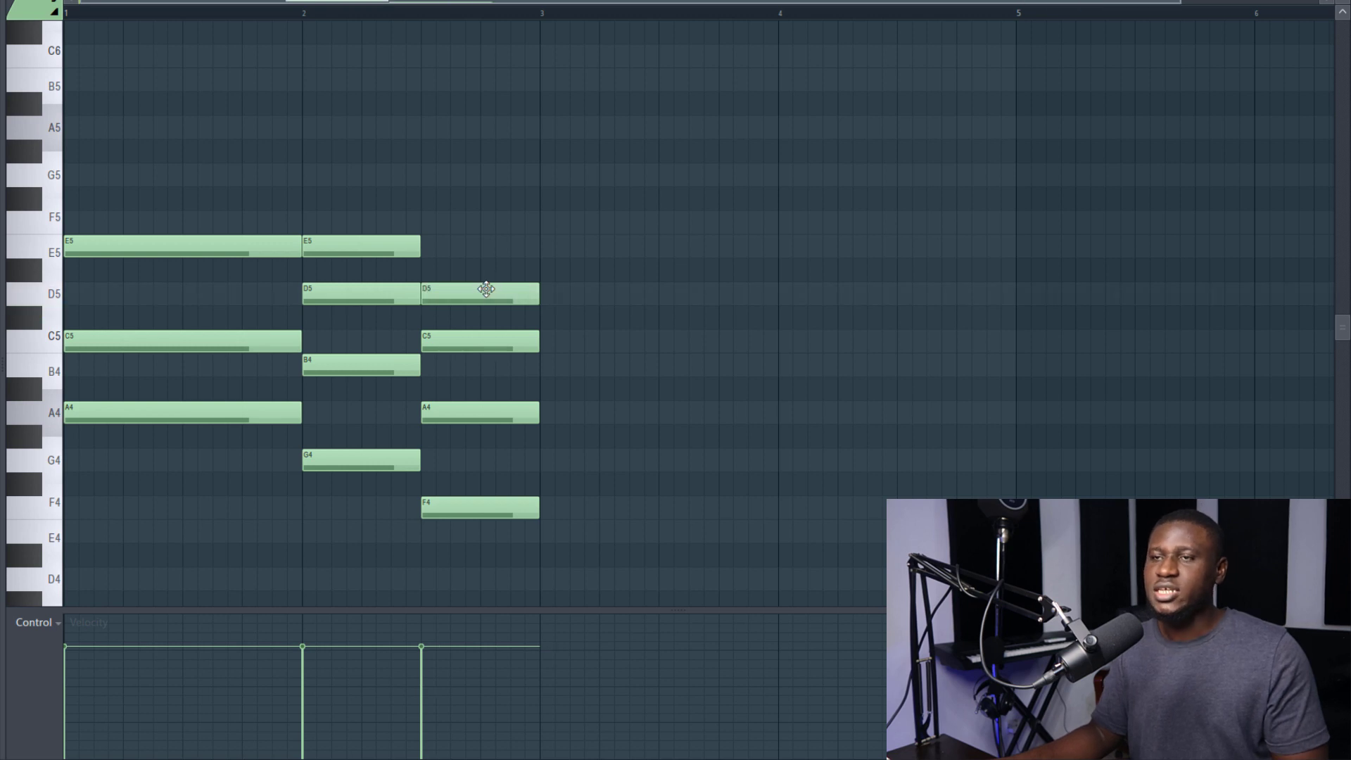
drag(445, 246, 463, 292)
right_click(475, 292)
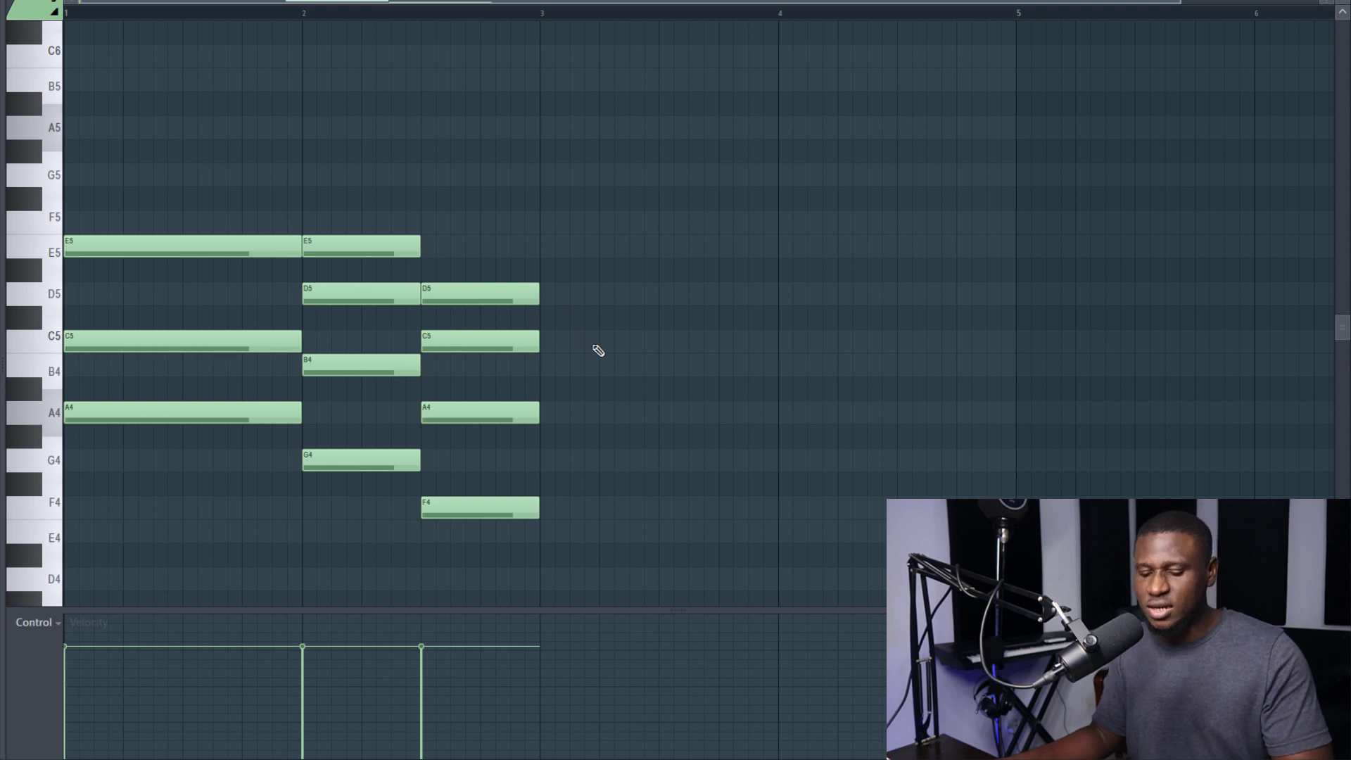
key(space)
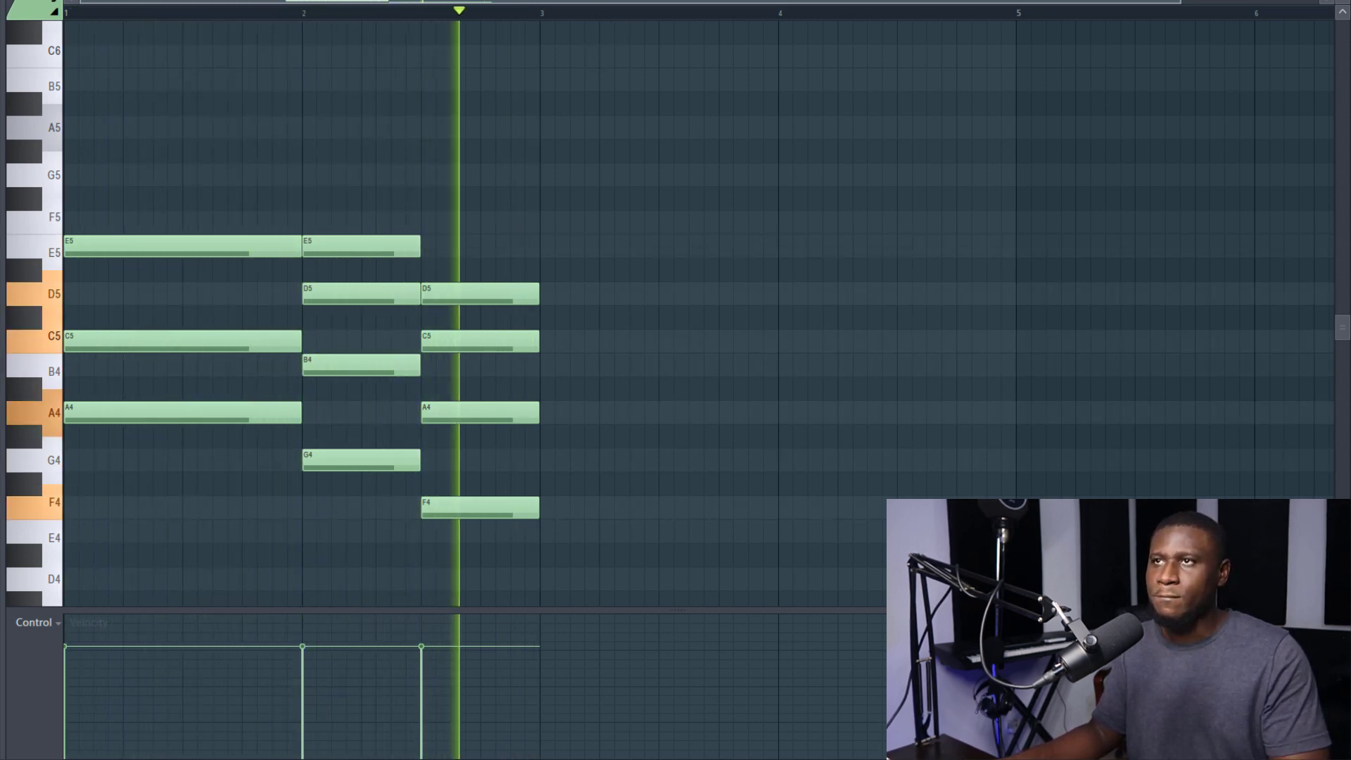
key(space)
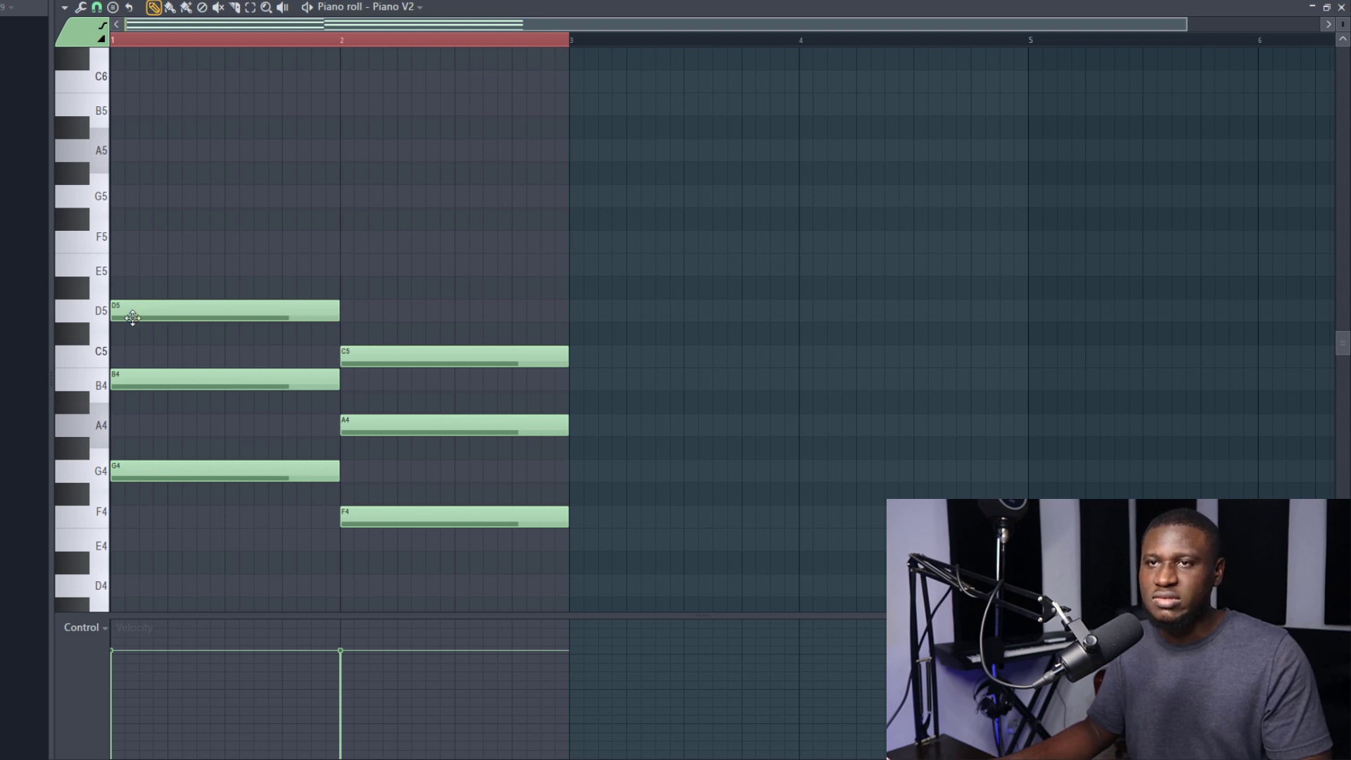
- Add an E5 note across bar 1 and a D5 note across bar 2 of Pattern 13, and play back the chords
click(159, 264)
drag(222, 264, 367, 262)
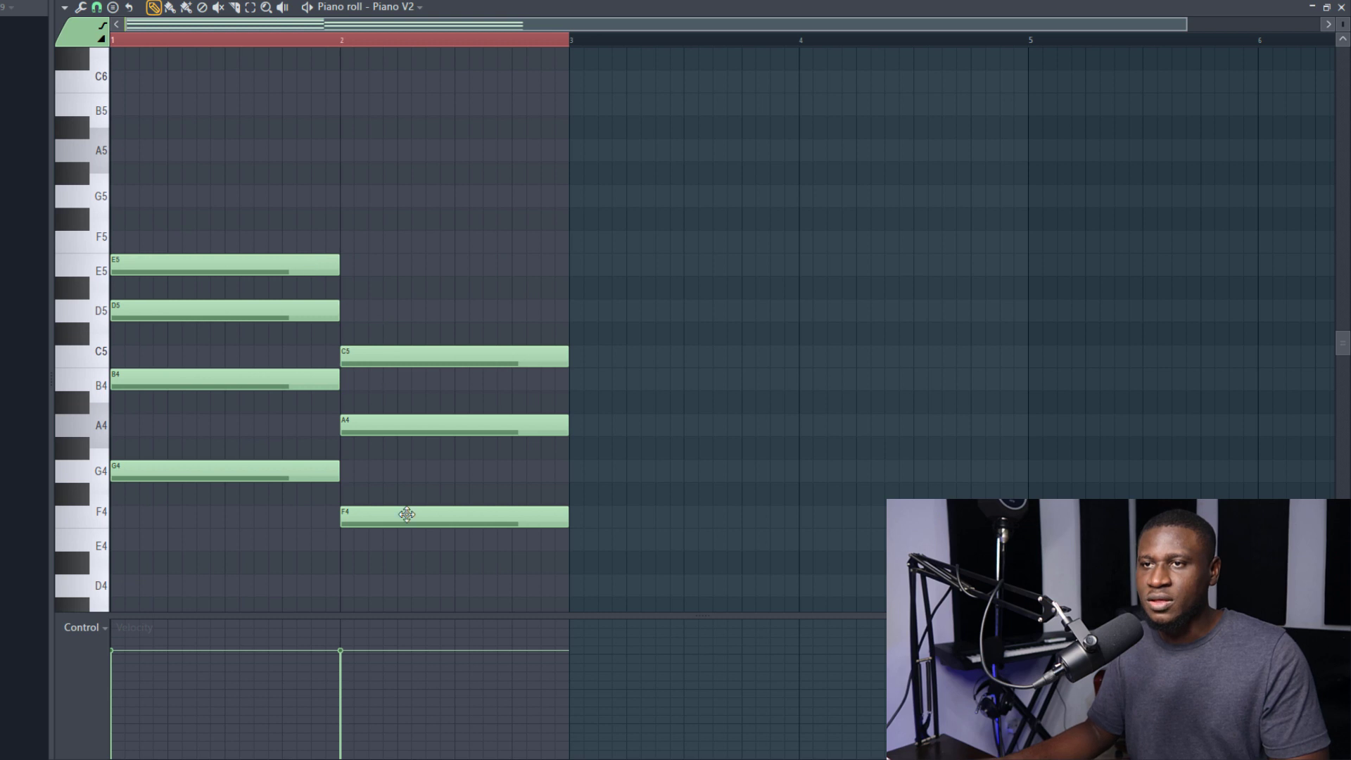
click(352, 310)
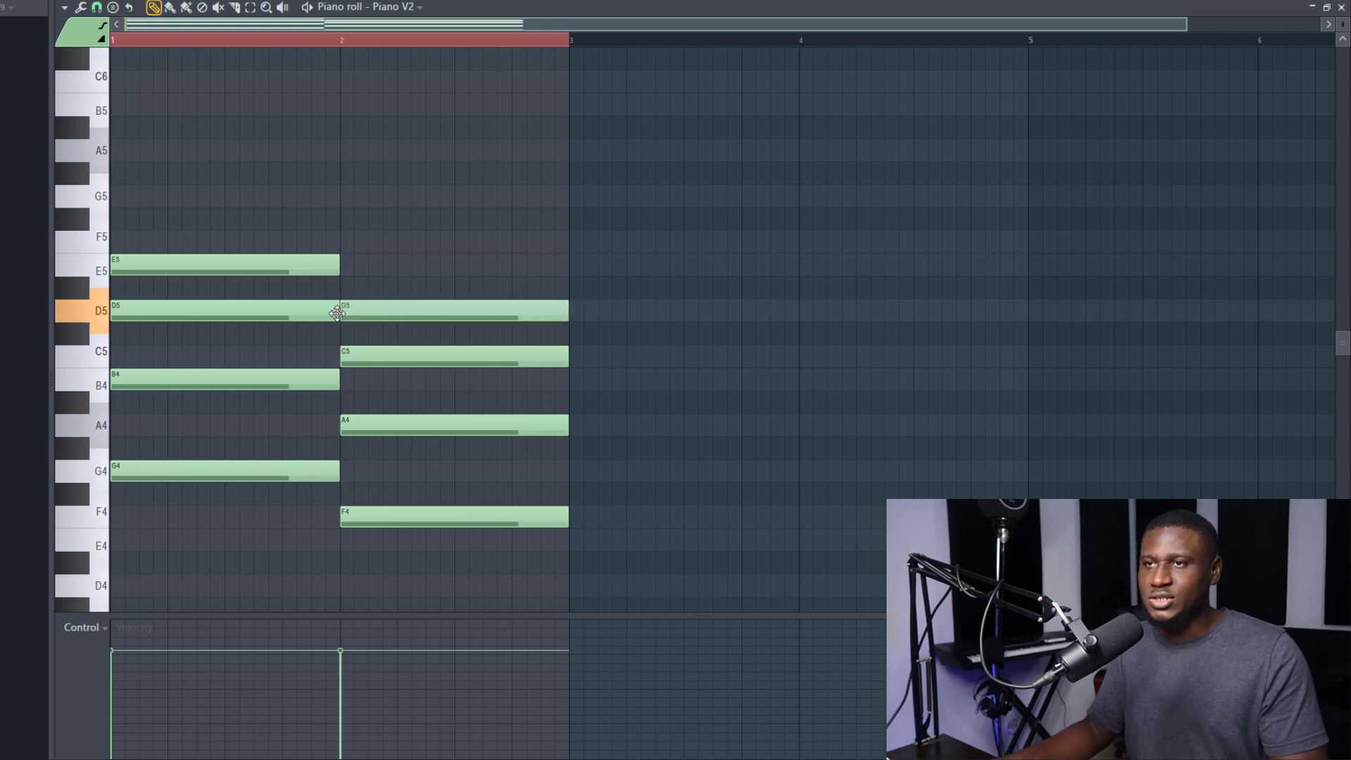
key(space)
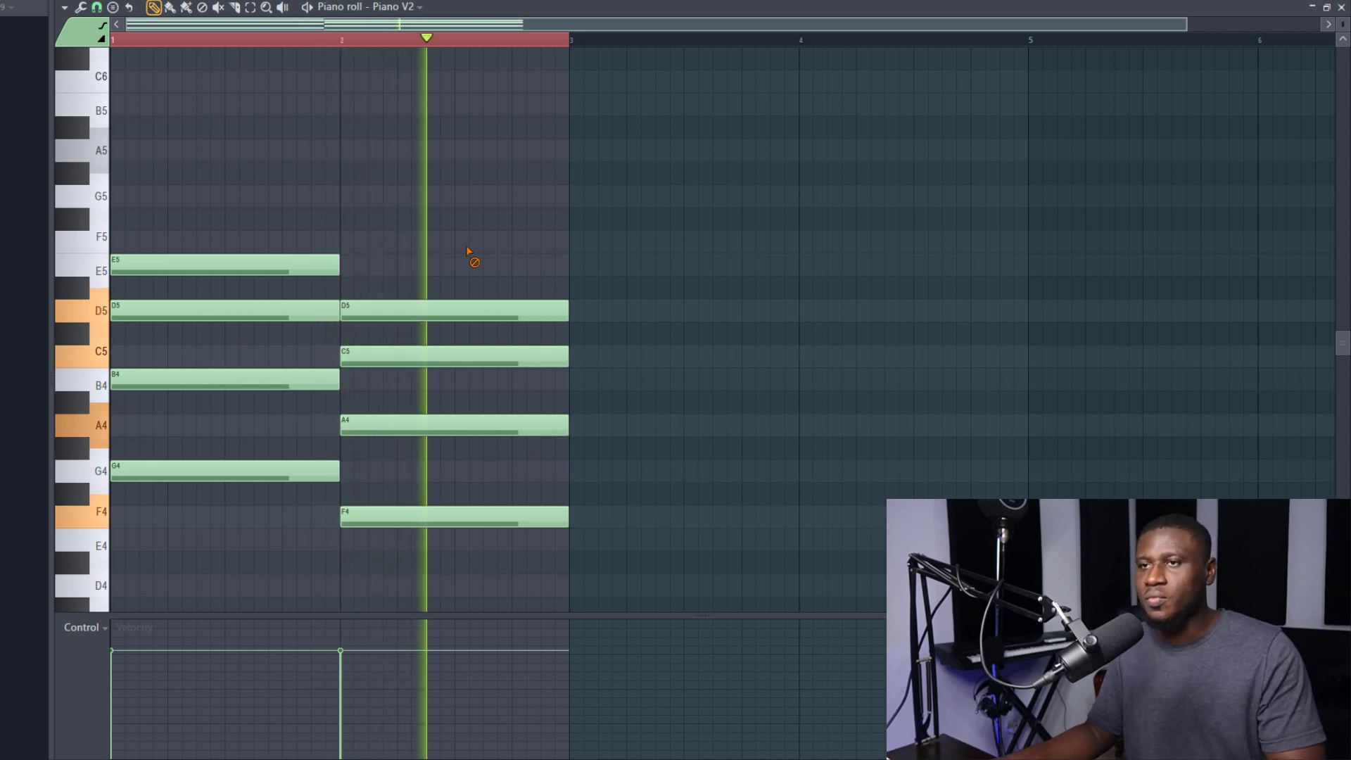
key(space)
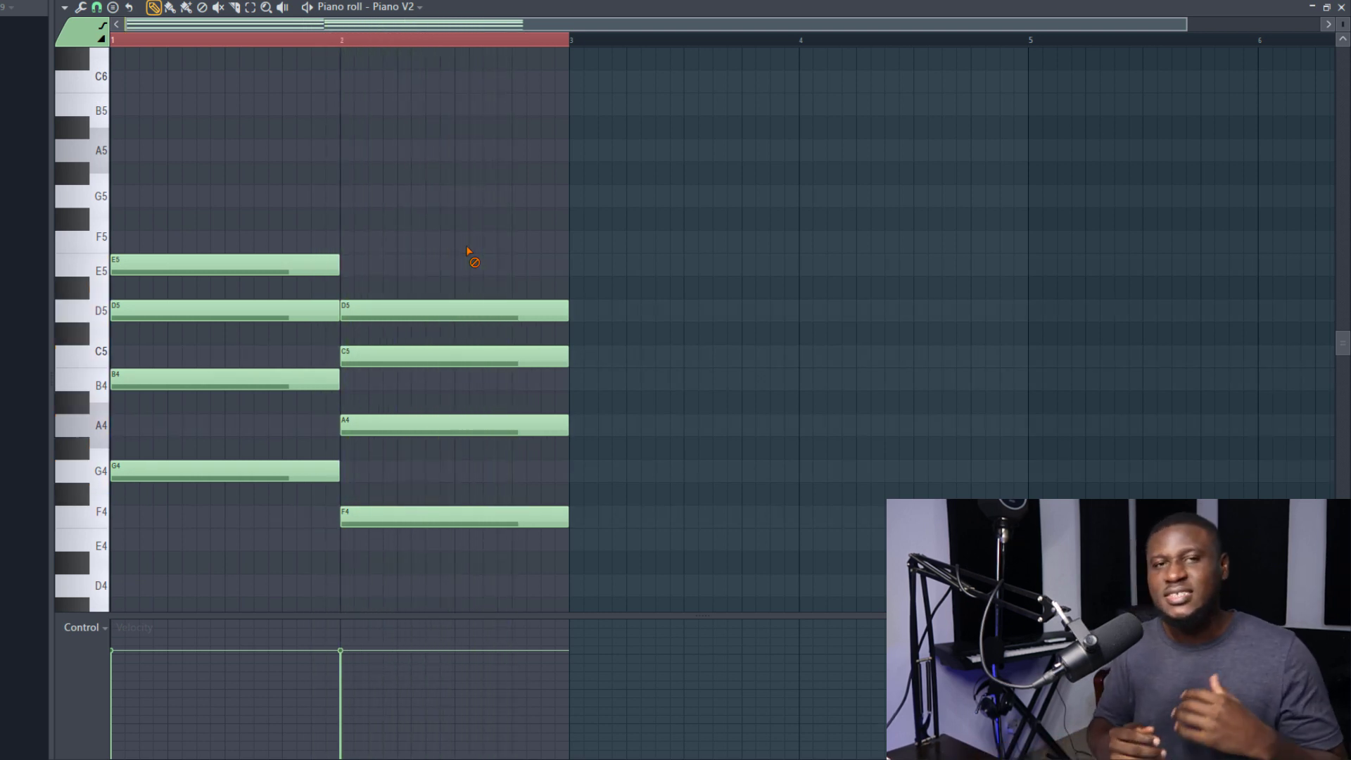